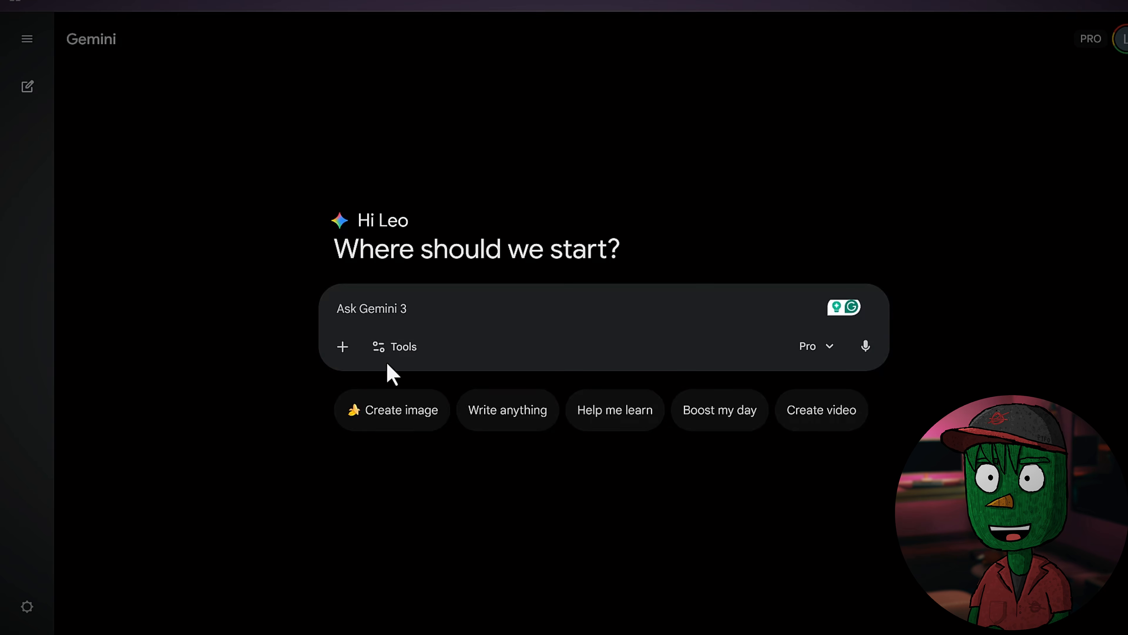
- Attach the sunset road photo in Gemini and fill the prompt with the document's PROMPT1 text about making the road look bad and abandoned
{"action": "left_click", "coordinate": [342, 351]}
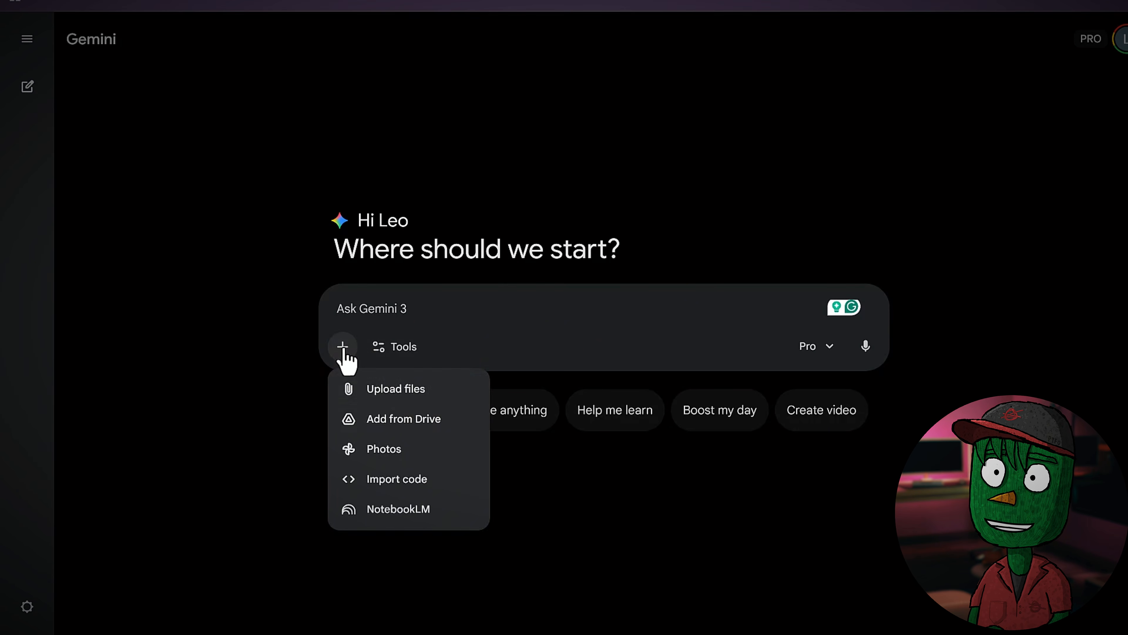
{"action": "left_click", "coordinate": [411, 378]}
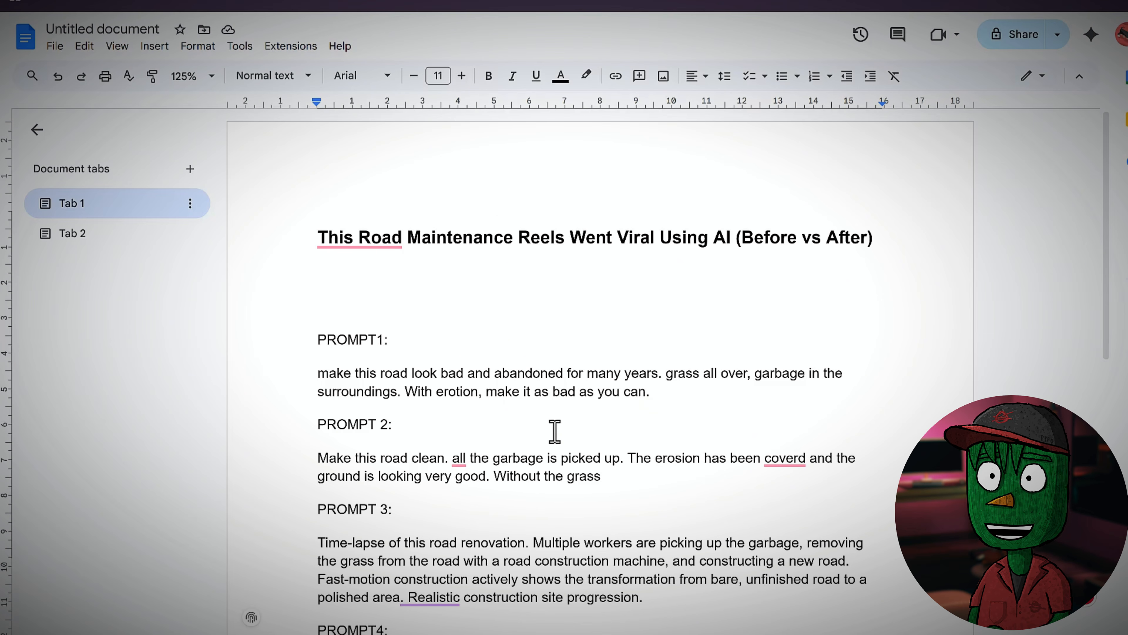
{"action": "scroll", "coordinate": [564, 246], "scroll_direction": "down", "scroll_amount": 5}
{"action": "scroll", "coordinate": [446, 247], "scroll_direction": "up", "scroll_amount": 5}
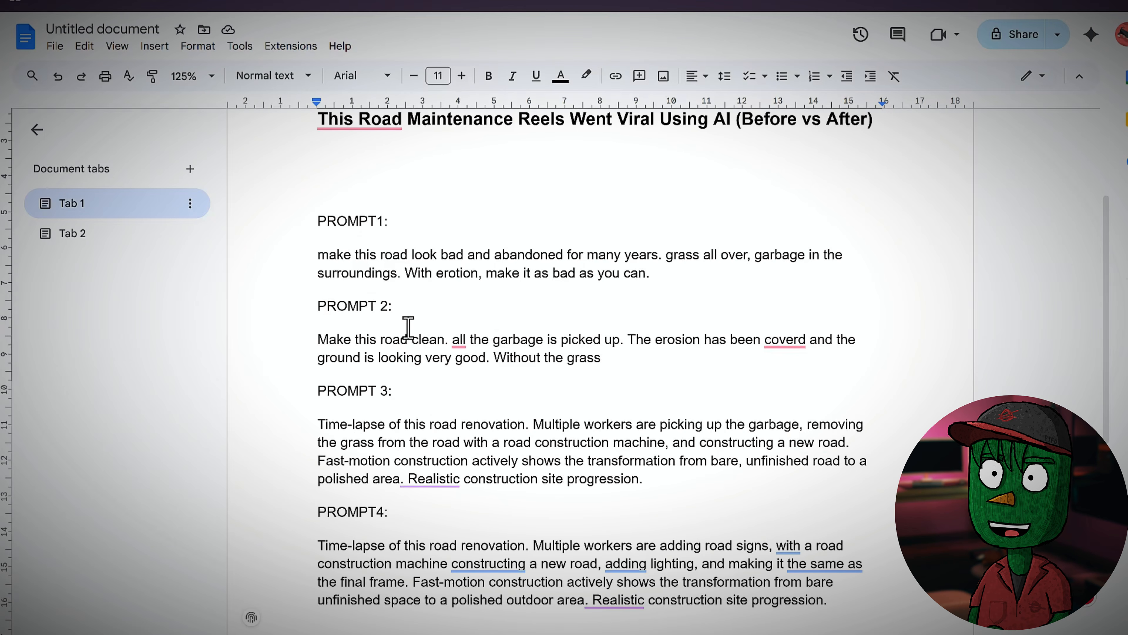
{"action": "left_click_drag", "start_coordinate": [438, 345], "coordinate": [439, 340]}
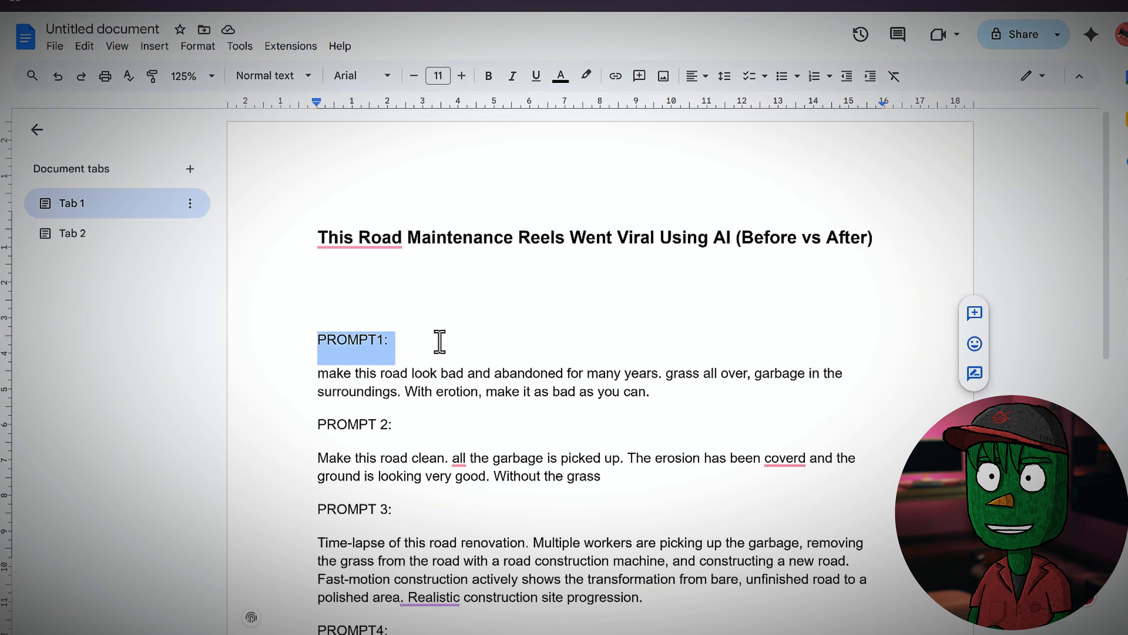
{"action": "left_click", "coordinate": [438, 340]}
{"action": "left_click_drag", "start_coordinate": [307, 377], "coordinate": [650, 394]}
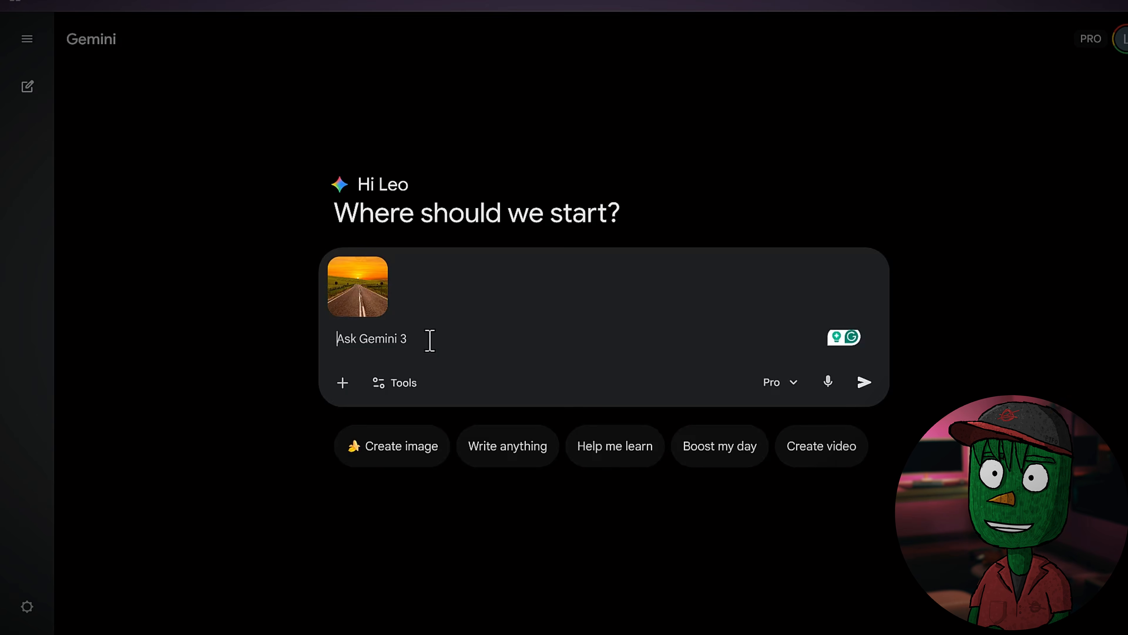
{"action": "type", "text": "make this road look bad and abandoned for many years. grass all over, garbage in the surroundings. With erotion, make it as bad as you can."}
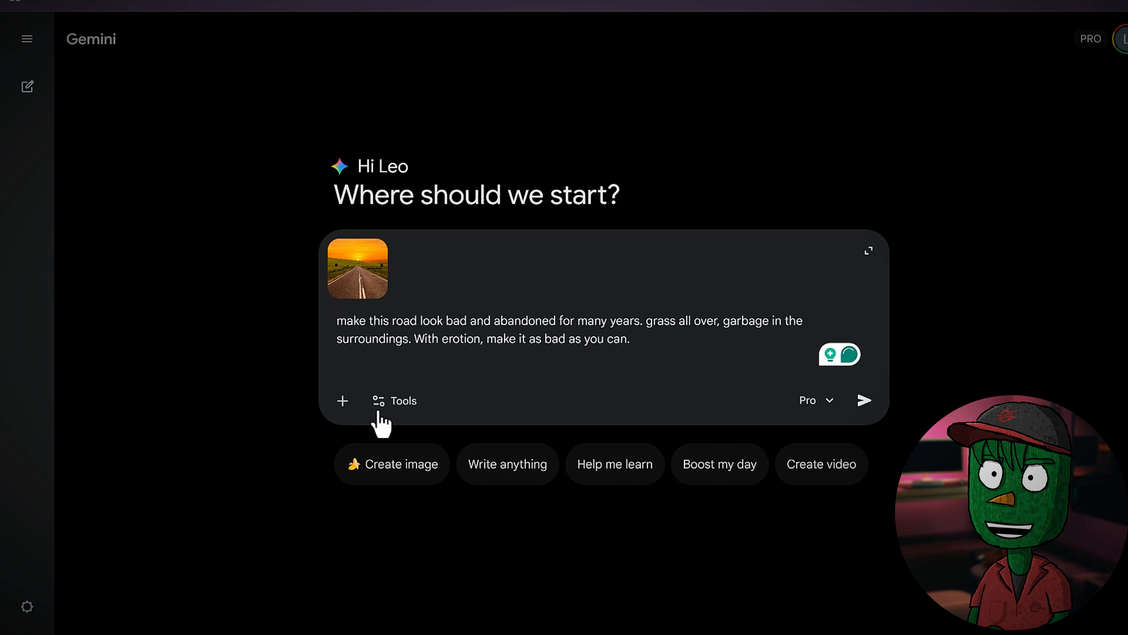
- Set the request to create images and submit the abandoned-road prompt
{"action": "left_click", "coordinate": [394, 403]}
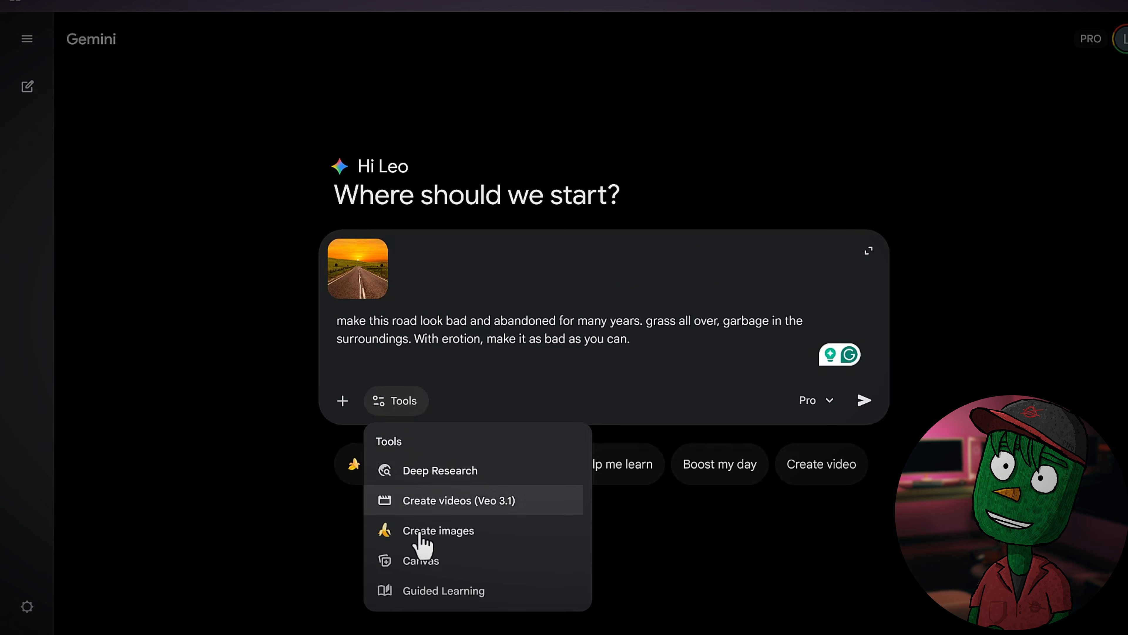
{"action": "left_click", "coordinate": [440, 531]}
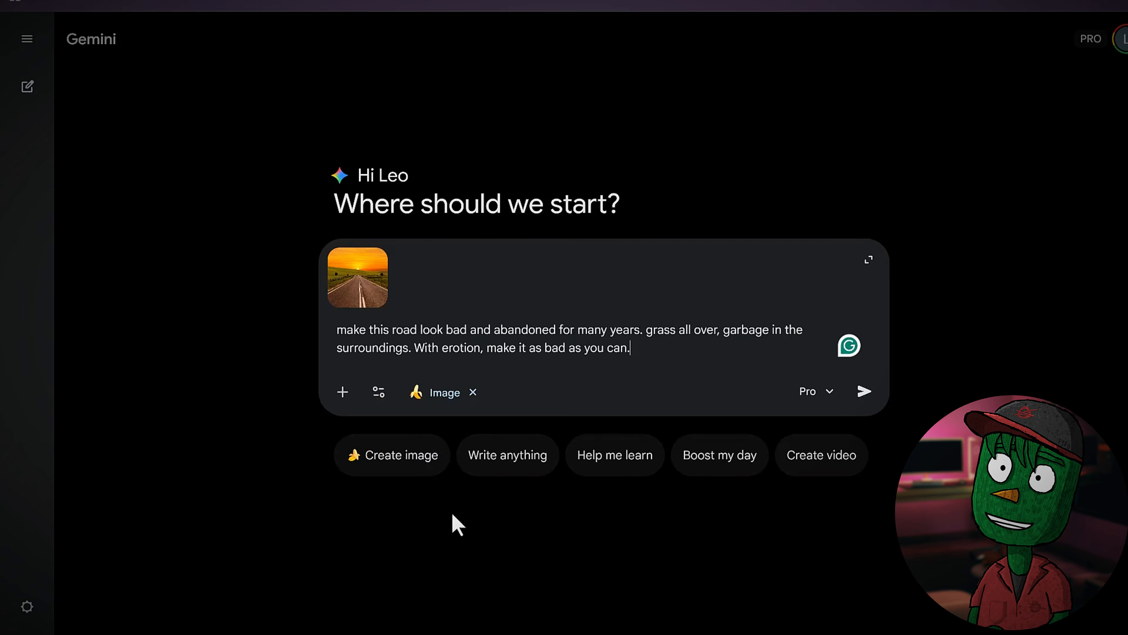
{"action": "left_click", "coordinate": [864, 392]}
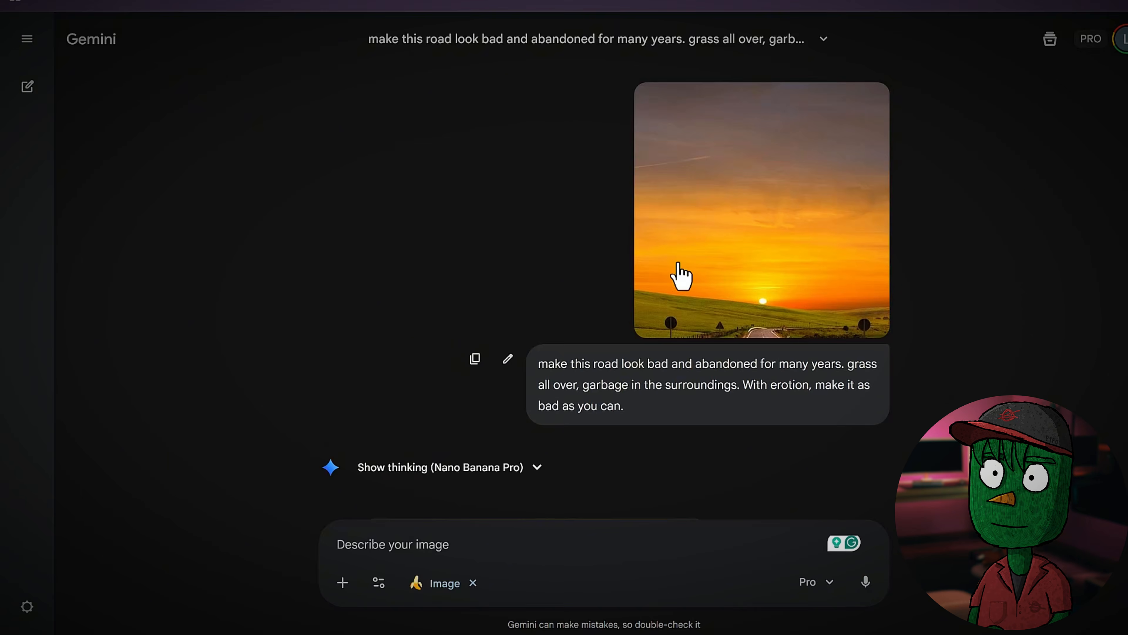
- Review the generated abandoned-road image and download it at full size
{"action": "scroll", "coordinate": [677, 267], "scroll_direction": "down", "scroll_amount": 5}
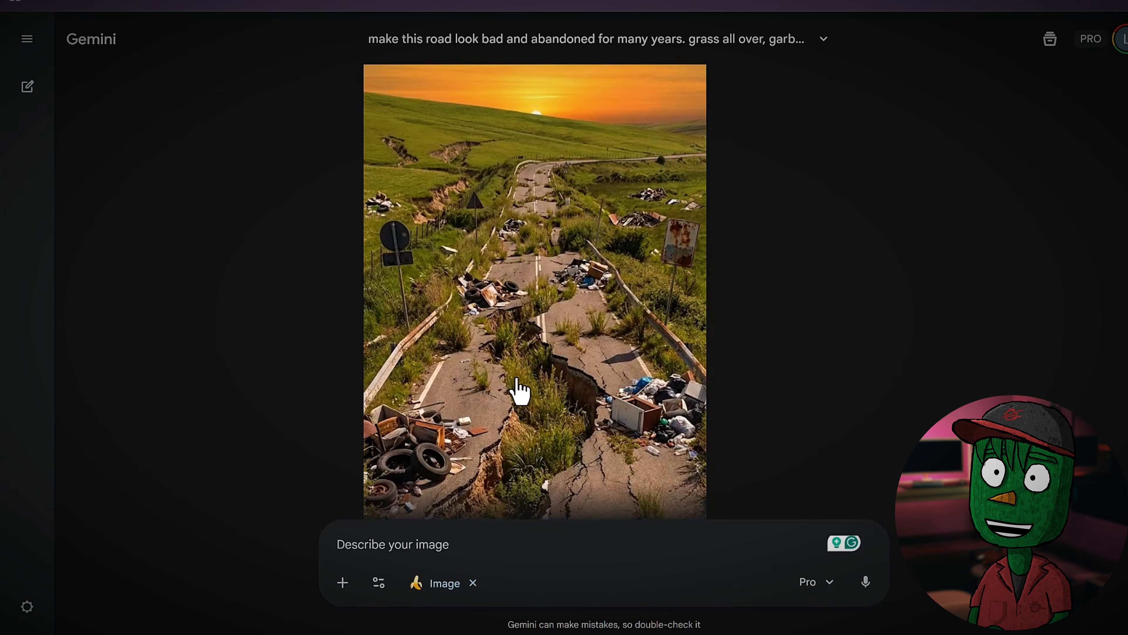
{"action": "left_click", "coordinate": [575, 302]}
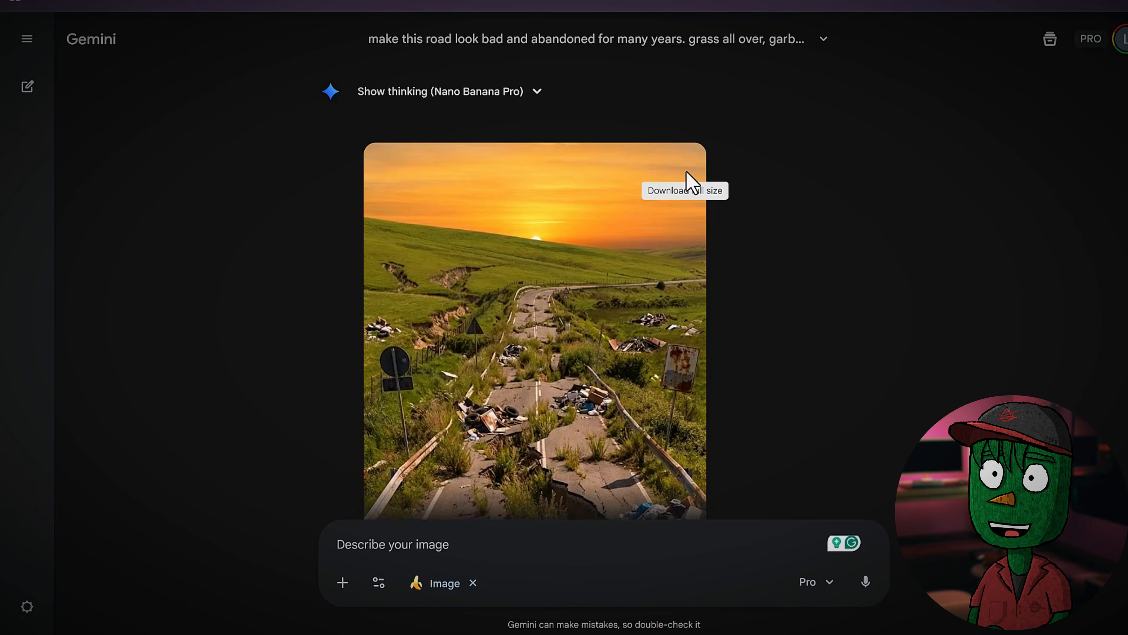
{"action": "left_click", "coordinate": [686, 164]}
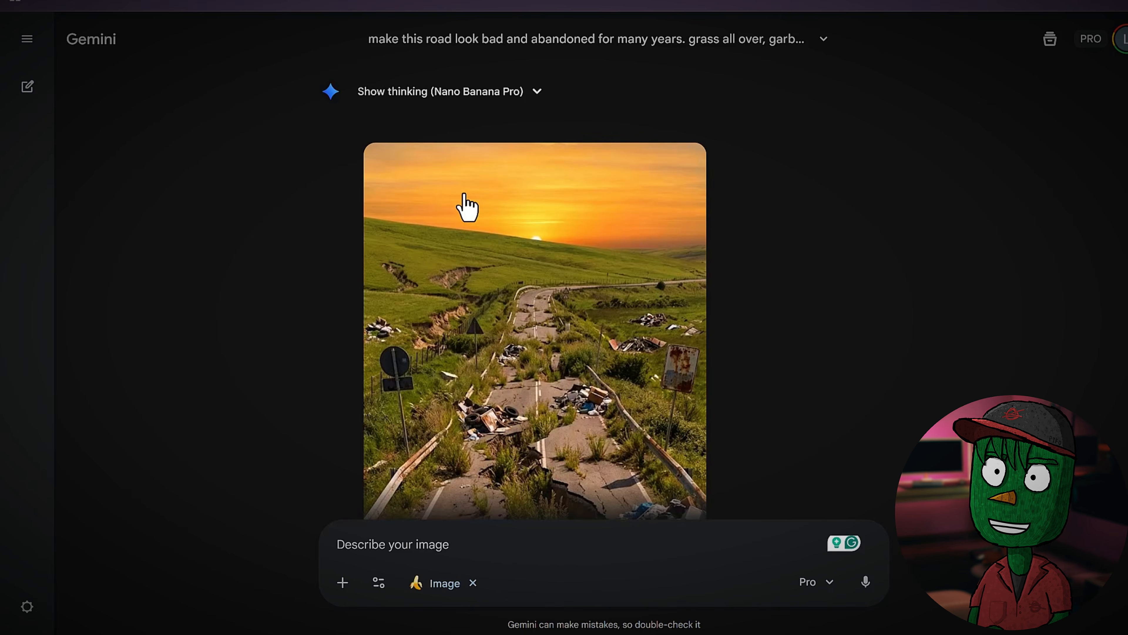
- Attach the downloaded file Gemini_Generated_Image_u2gxxwu2gxxwu2gx to a follow-up prompt in the same chat
{"action": "scroll", "coordinate": [467, 206], "scroll_direction": "down", "scroll_amount": 10}
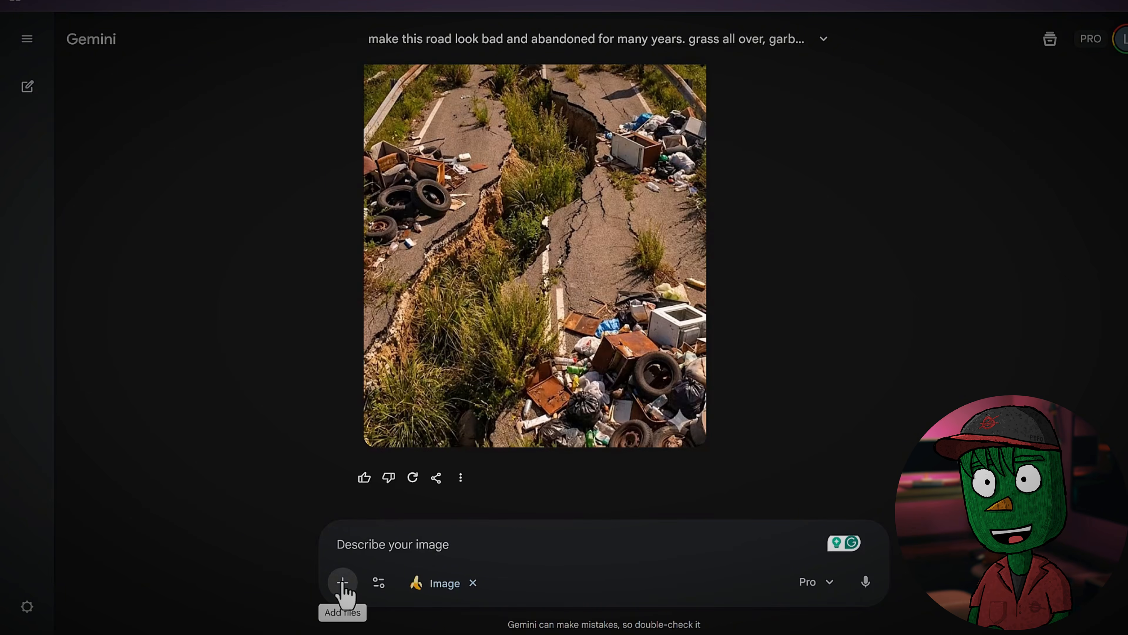
{"action": "left_click", "coordinate": [343, 584]}
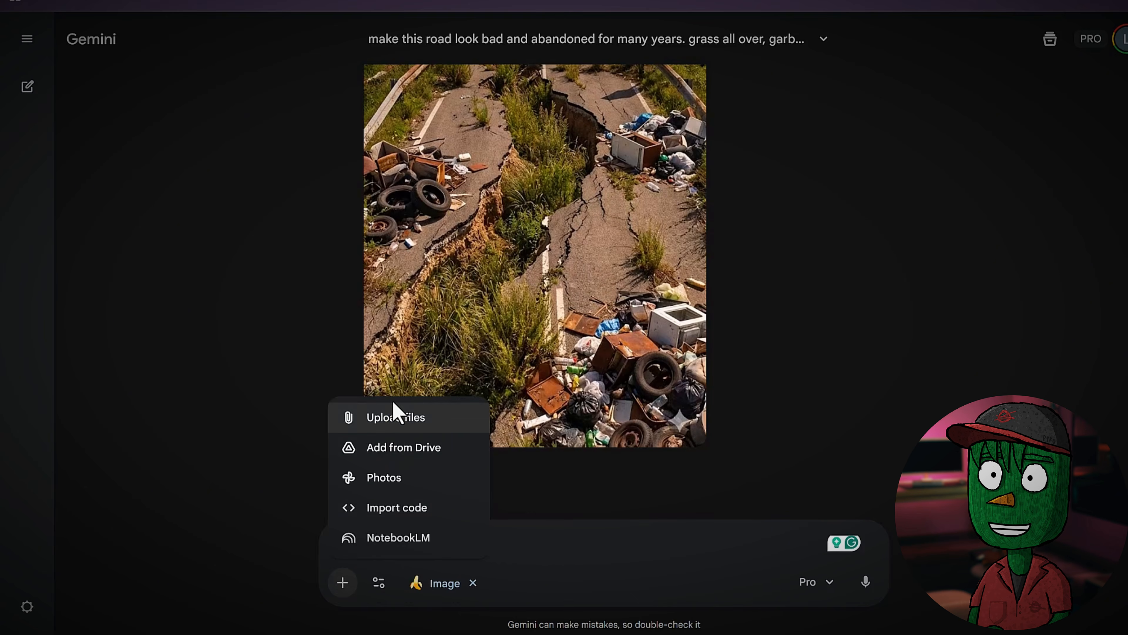
{"action": "left_click", "coordinate": [395, 413]}
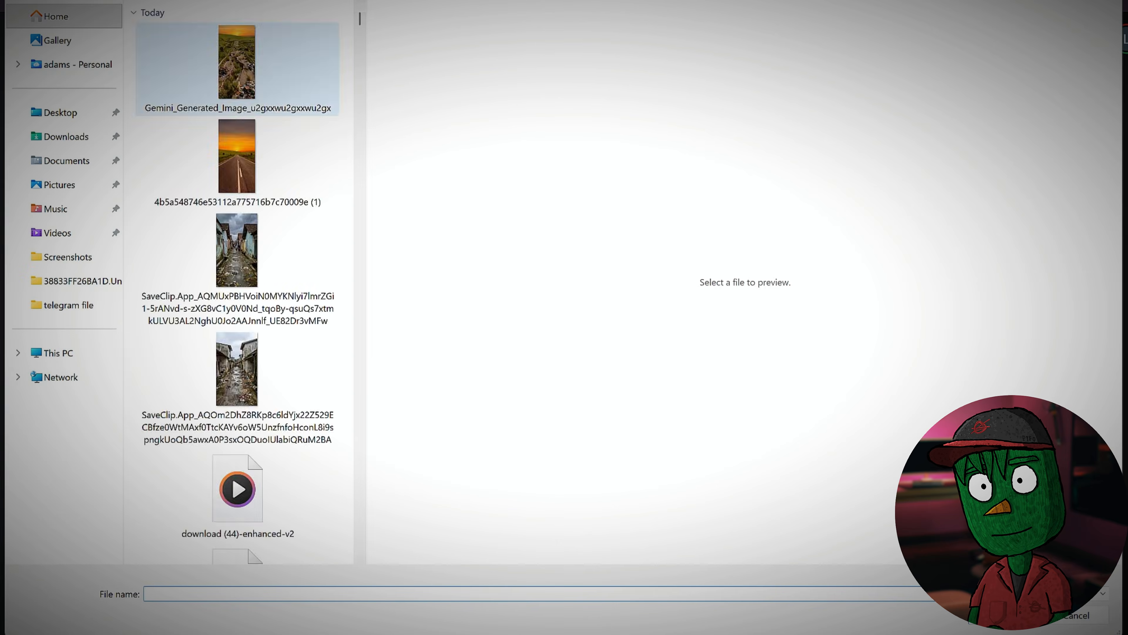
{"action": "double_click", "coordinate": [239, 66]}
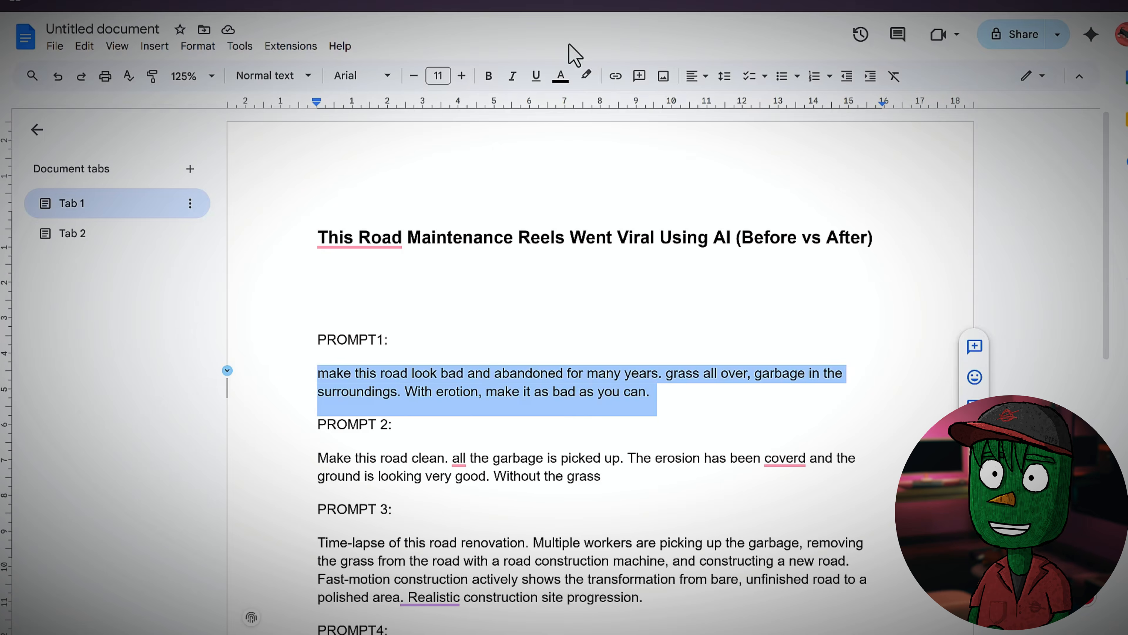
- Copy PROMPT 2 about cleaning the road from the document, submit it with the attached image, and view the generated dirt road
{"action": "scroll", "coordinate": [559, 212], "scroll_direction": "down", "scroll_amount": 5}
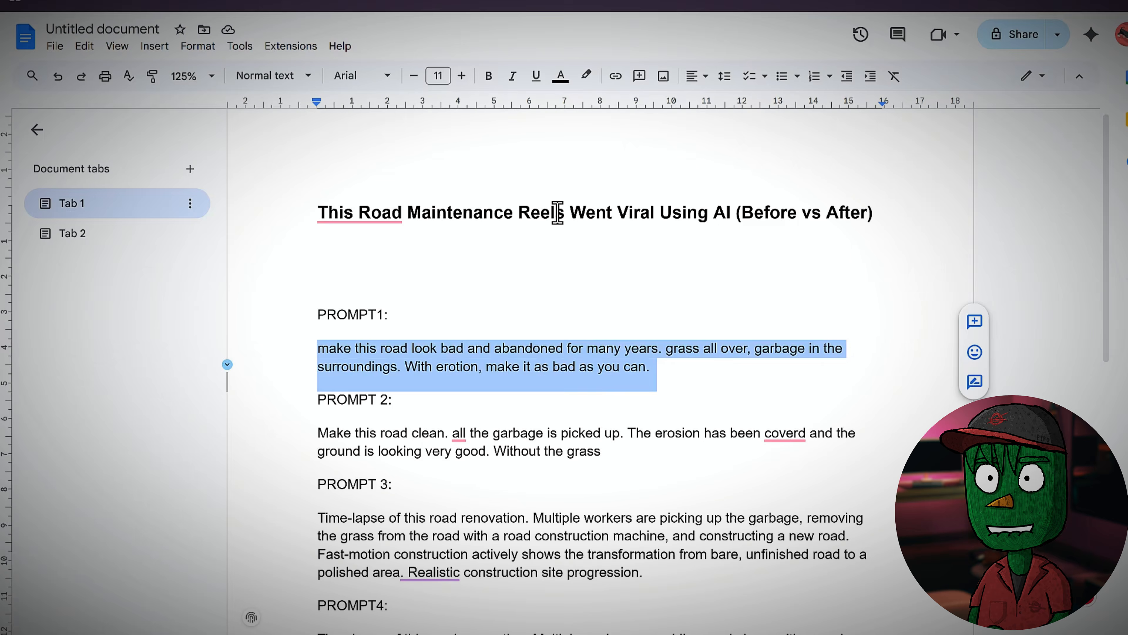
{"action": "left_click_drag", "start_coordinate": [319, 217], "coordinate": [601, 225]}
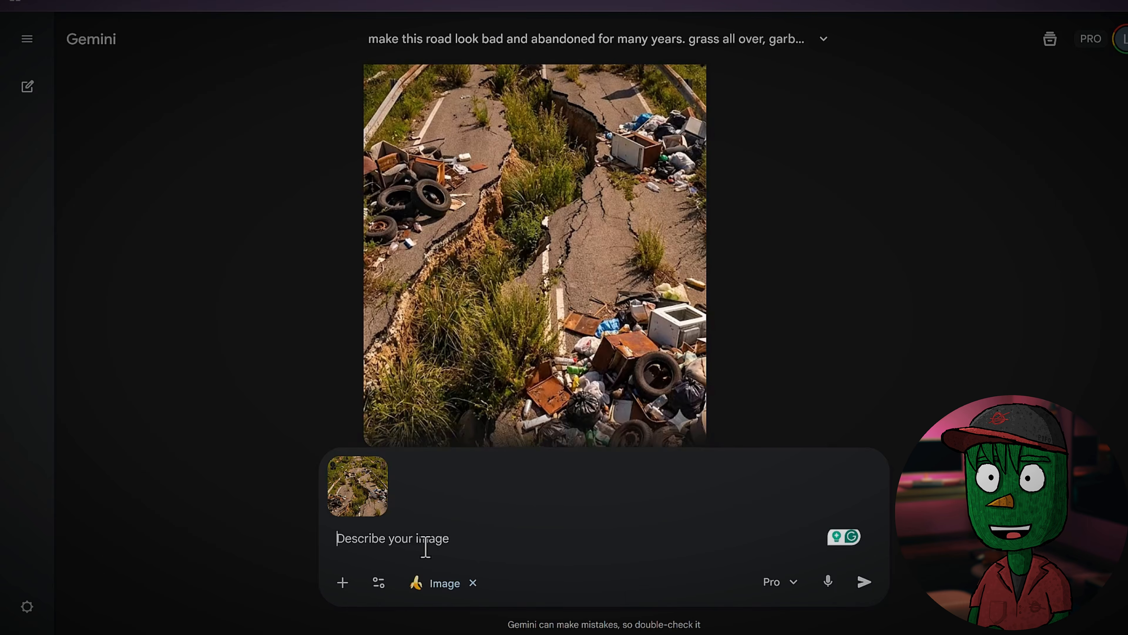
{"action": "type", "text": "Make this road clean. all the garbage is picked up. The erosion has been coverd and the ground is looking very good. Without the grass"}
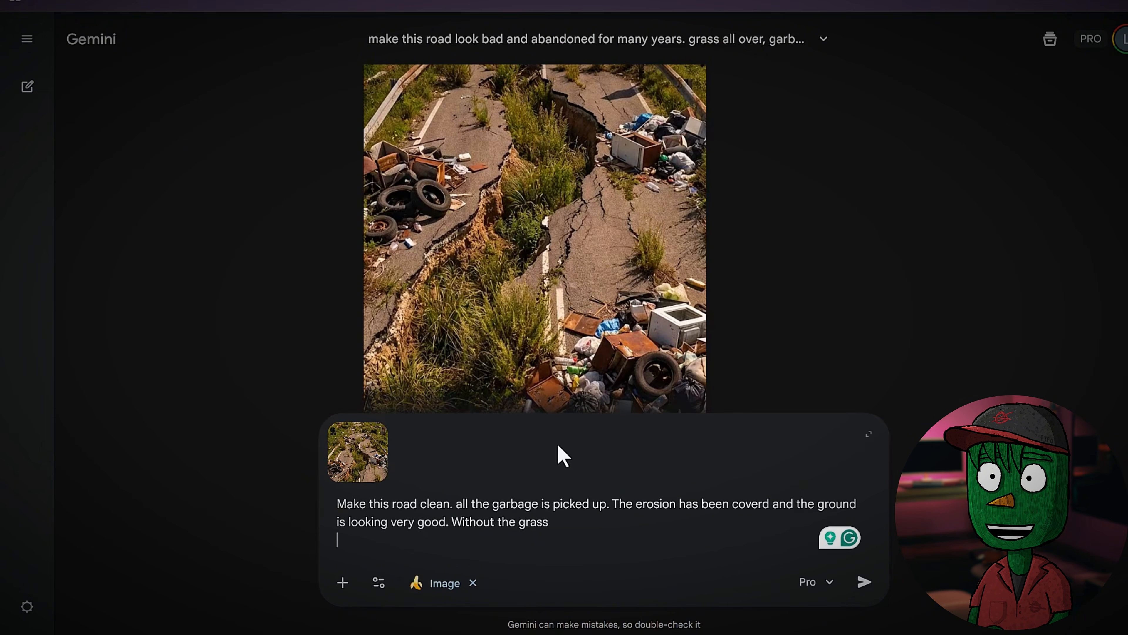
{"action": "left_click", "coordinate": [865, 582]}
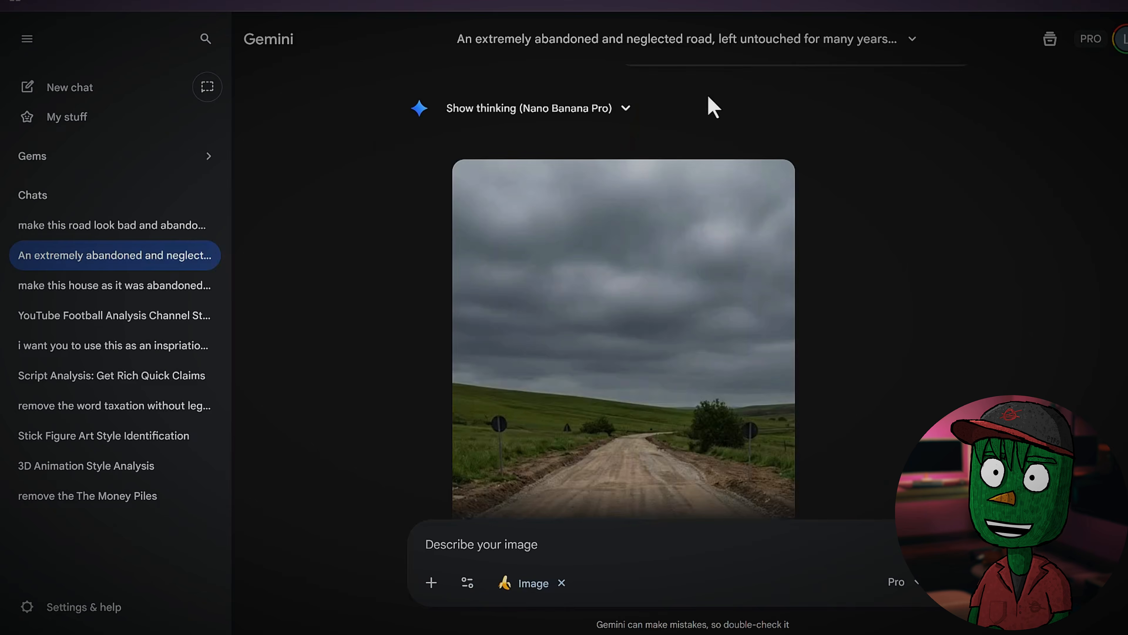
{"action": "scroll", "coordinate": [650, 297], "scroll_direction": "down", "scroll_amount": 2}
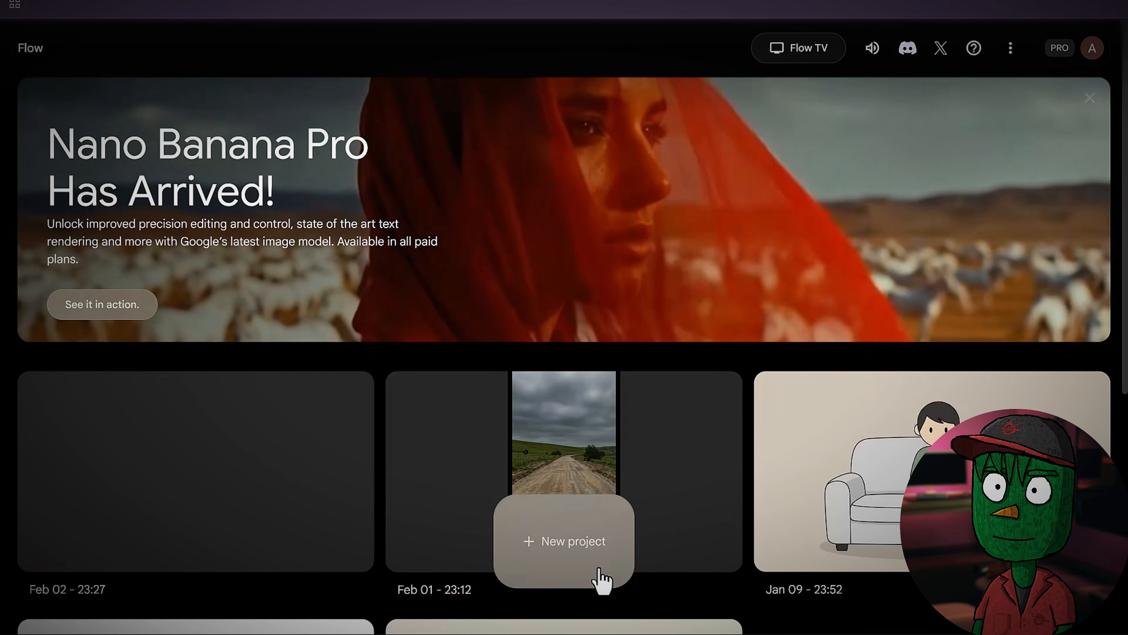
- Switch to Flow, create a new project and set the generation mode to Frames to Video
{"action": "left_click", "coordinate": [600, 560]}
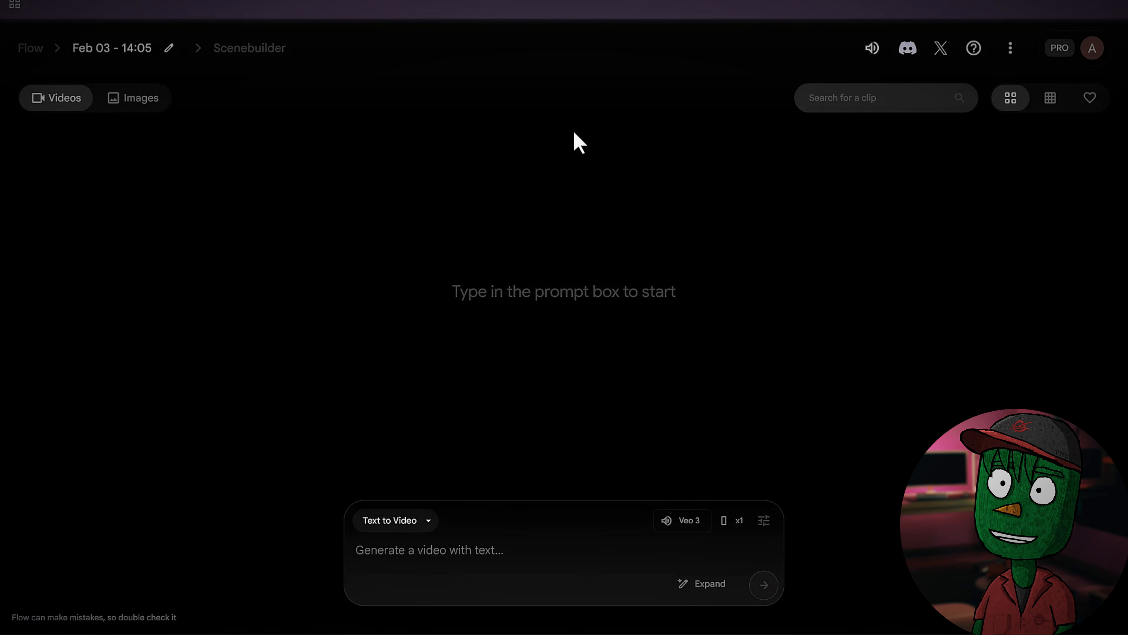
{"action": "left_click", "coordinate": [403, 530]}
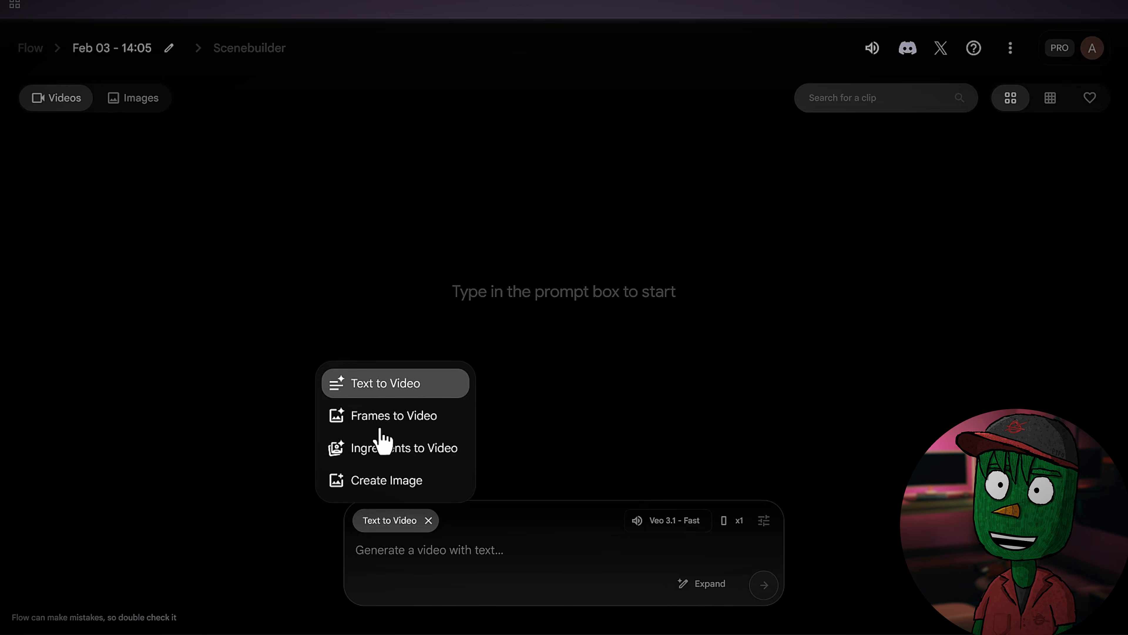
{"action": "left_click", "coordinate": [396, 421]}
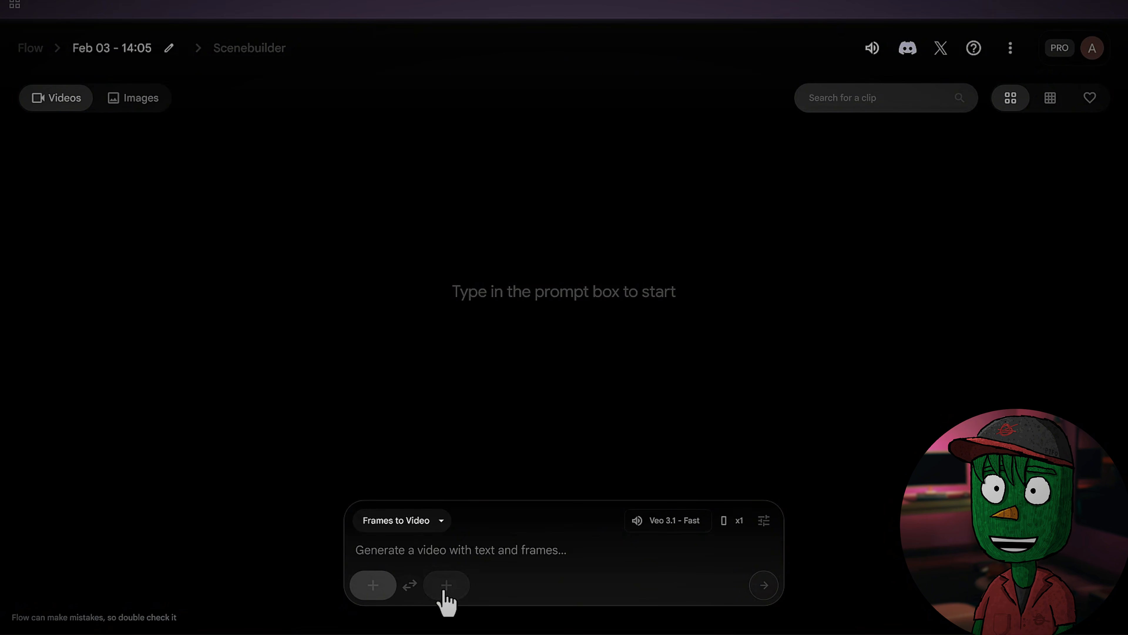
- Upload the abandoned-road image as the video's start frame, cropped to Portrait
{"action": "left_click", "coordinate": [372, 585]}
{"action": "double_click", "coordinate": [186, 92]}
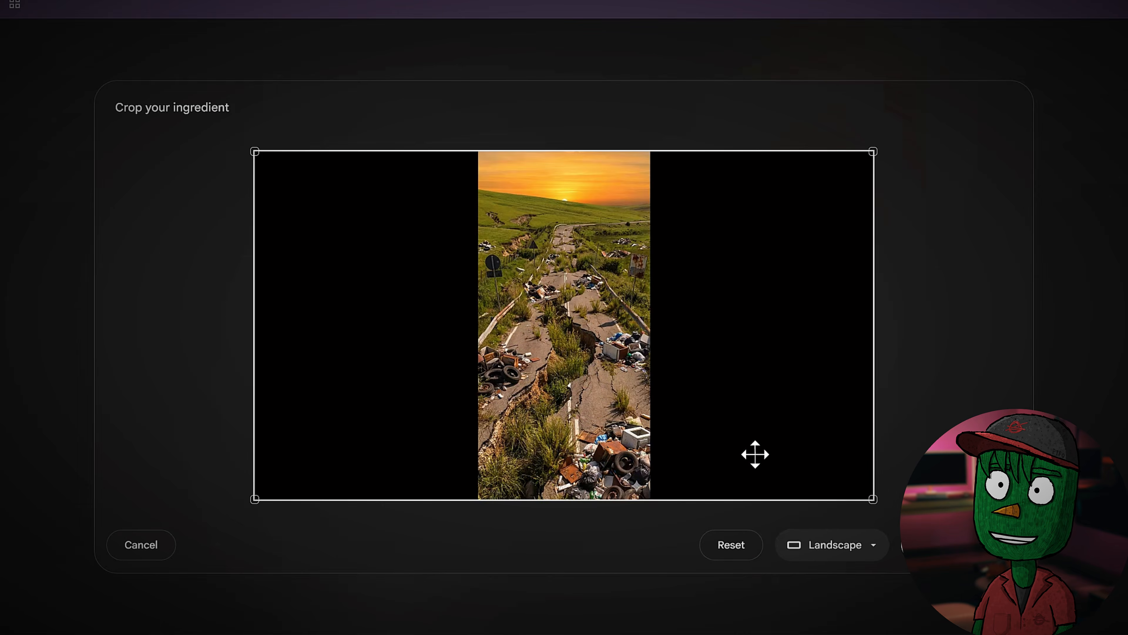
{"action": "left_click", "coordinate": [834, 546]}
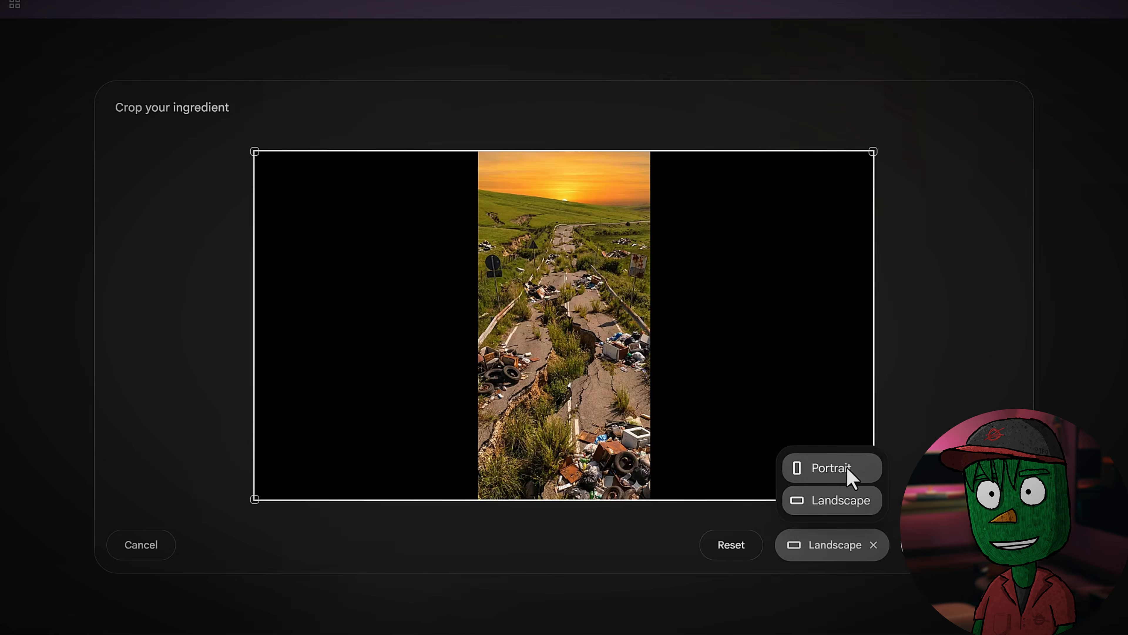
{"action": "left_click", "coordinate": [849, 470]}
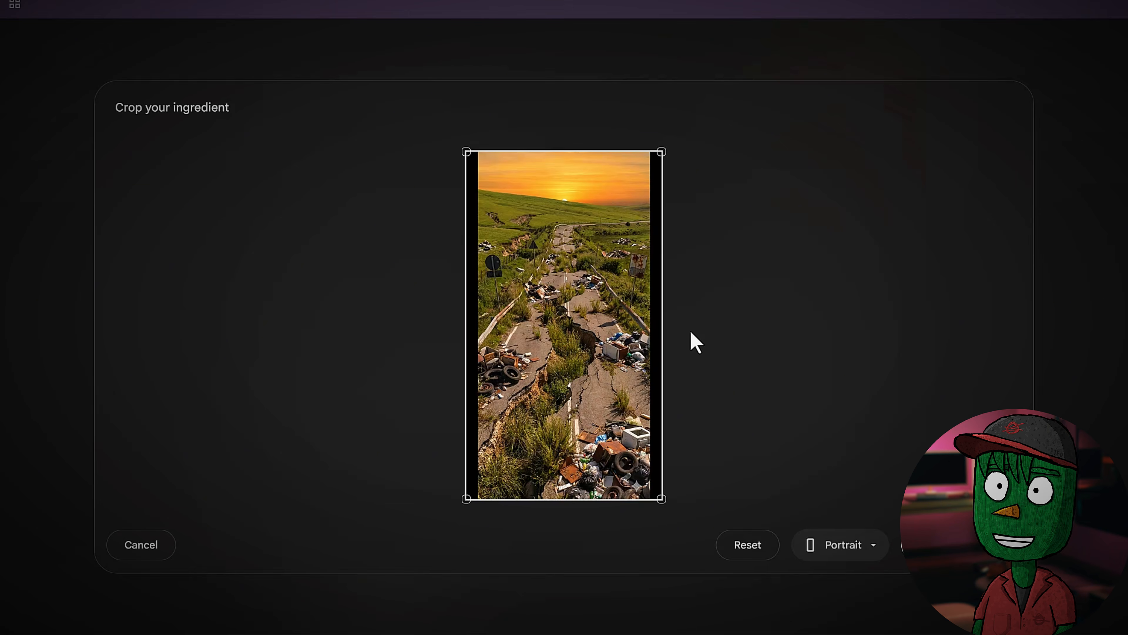
{"action": "left_click", "coordinate": [960, 545]}
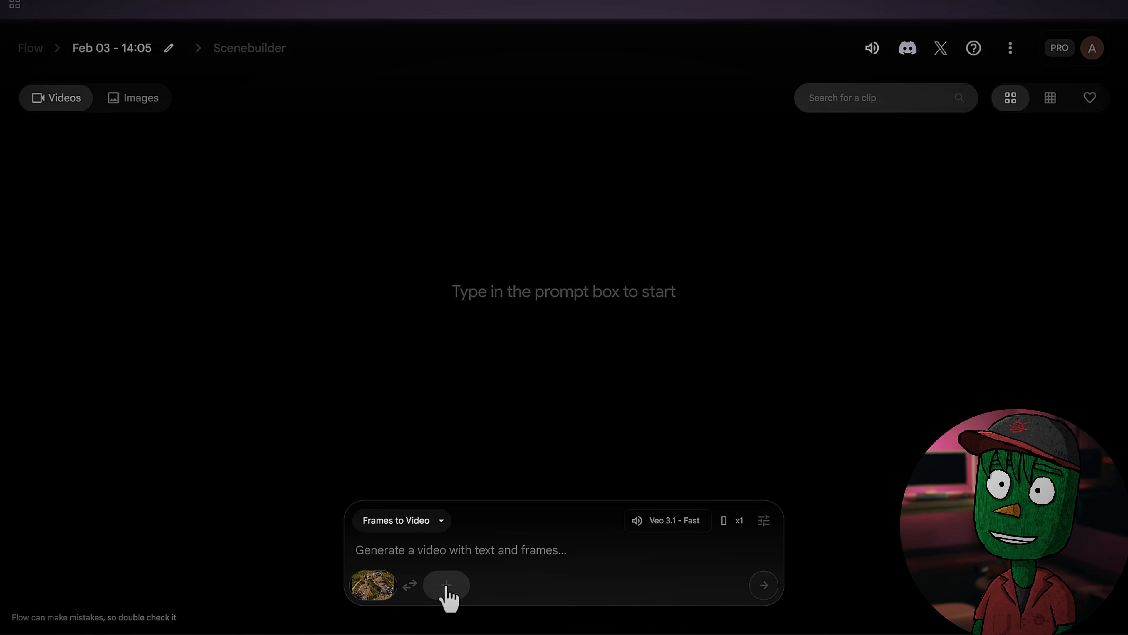
- Upload the cleaned dirt-road image as the video's end frame
{"action": "left_click", "coordinate": [452, 584]}
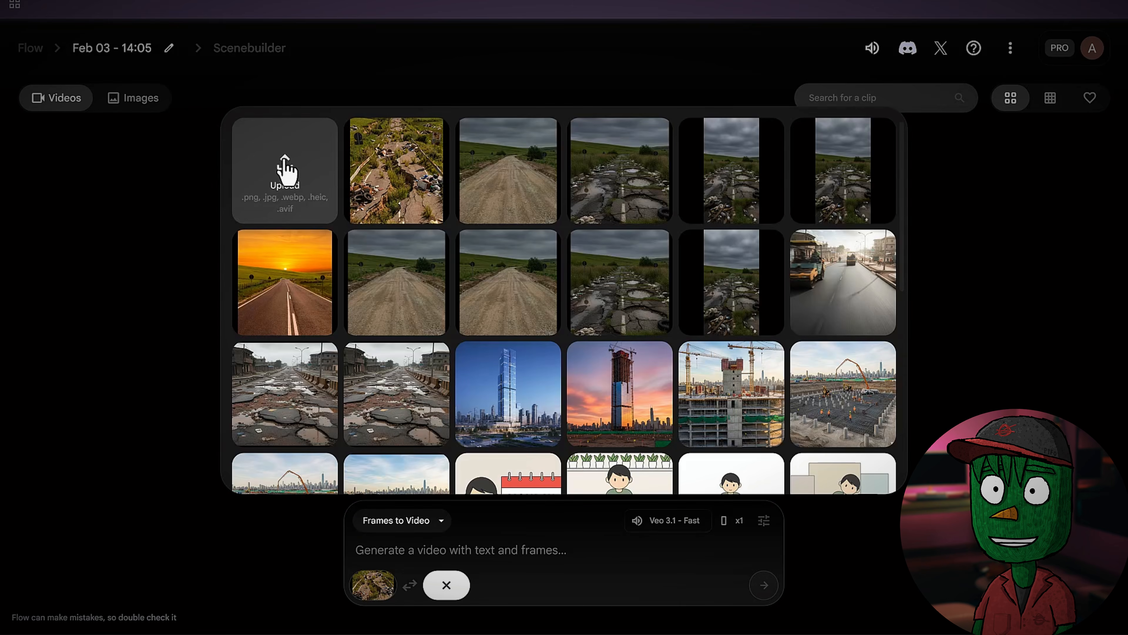
{"action": "left_click", "coordinate": [285, 166]}
{"action": "double_click", "coordinate": [232, 75]}
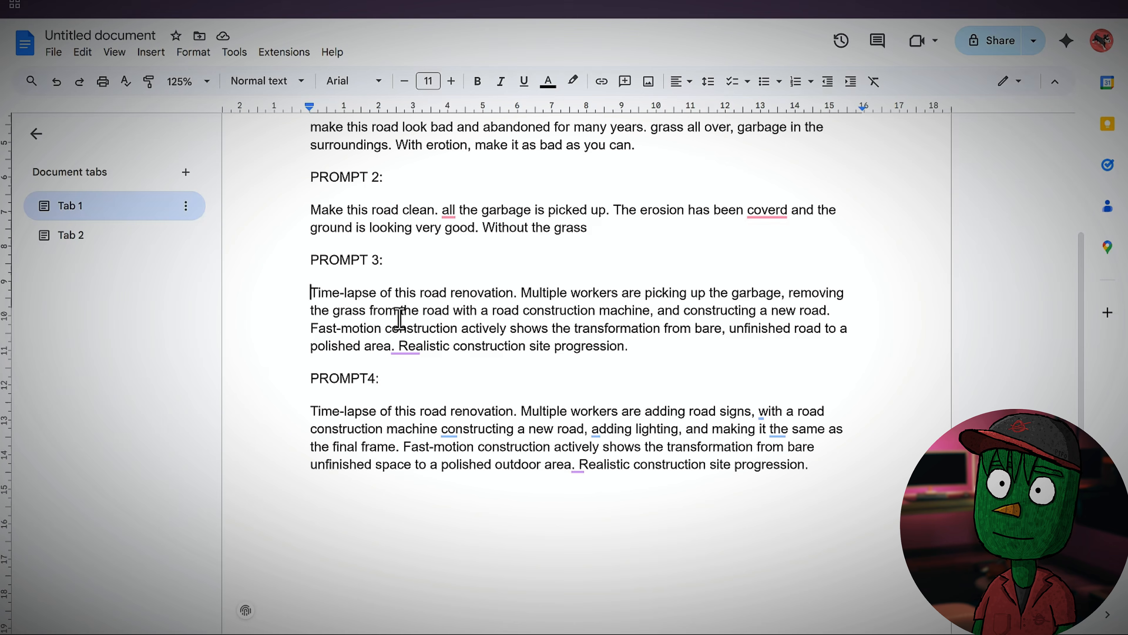
- Copy the PROMPT 3 road-renovation time-lapse text from the document and paste it as the video prompt in Flow
{"action": "left_click_drag", "start_coordinate": [311, 292], "coordinate": [632, 340]}
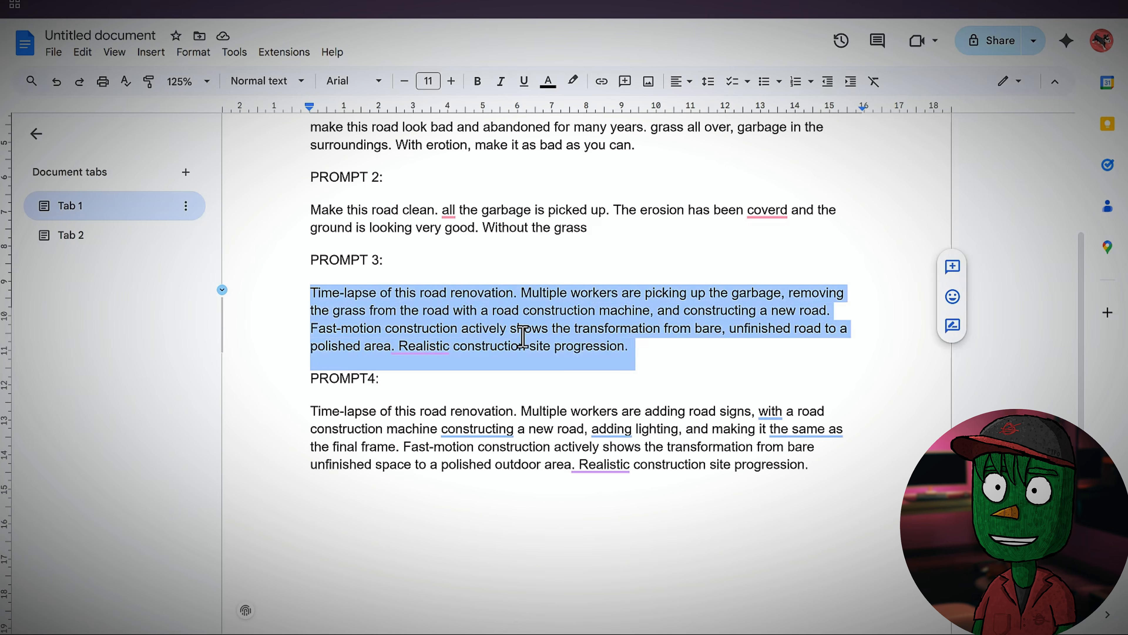
{"action": "right_click", "coordinate": [540, 267]}
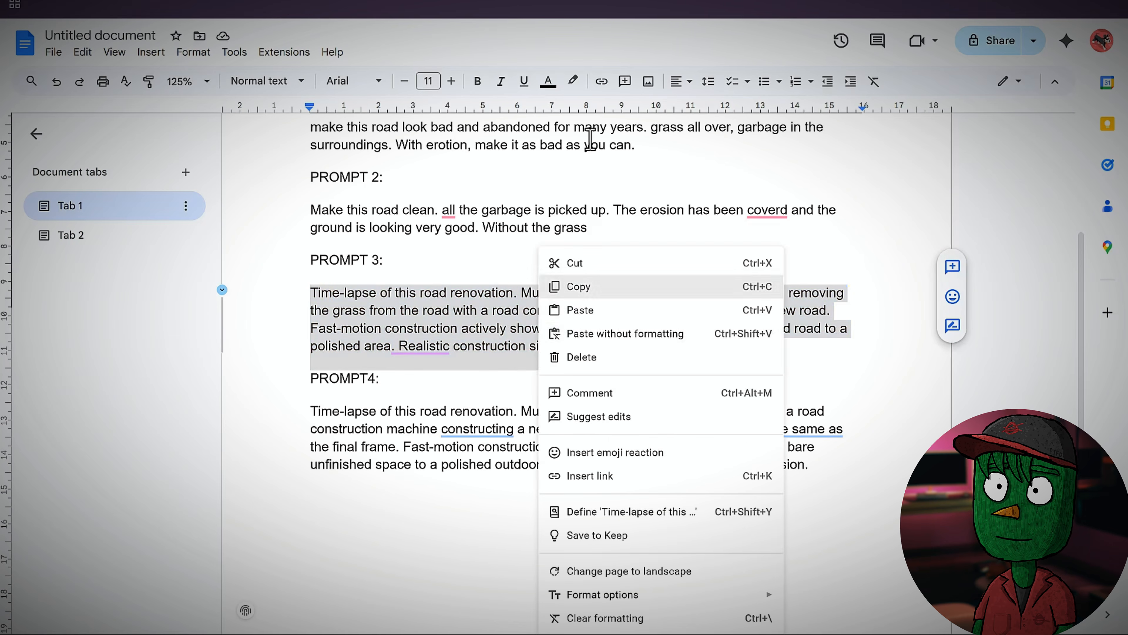
{"action": "left_click", "coordinate": [573, 287]}
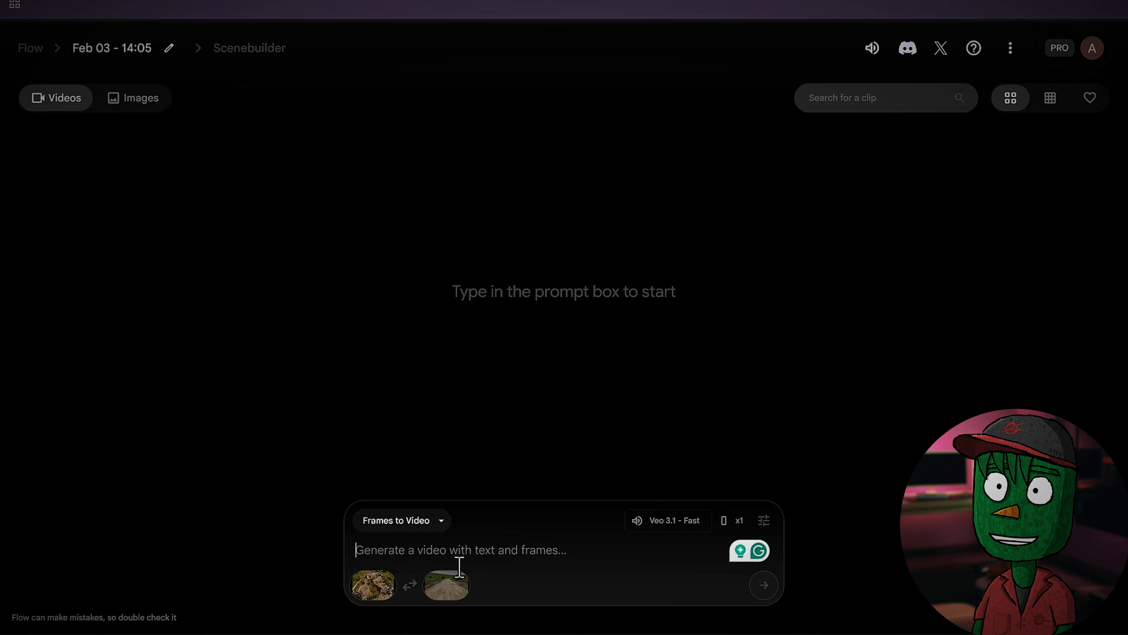
{"action": "right_click", "coordinate": [443, 549]}
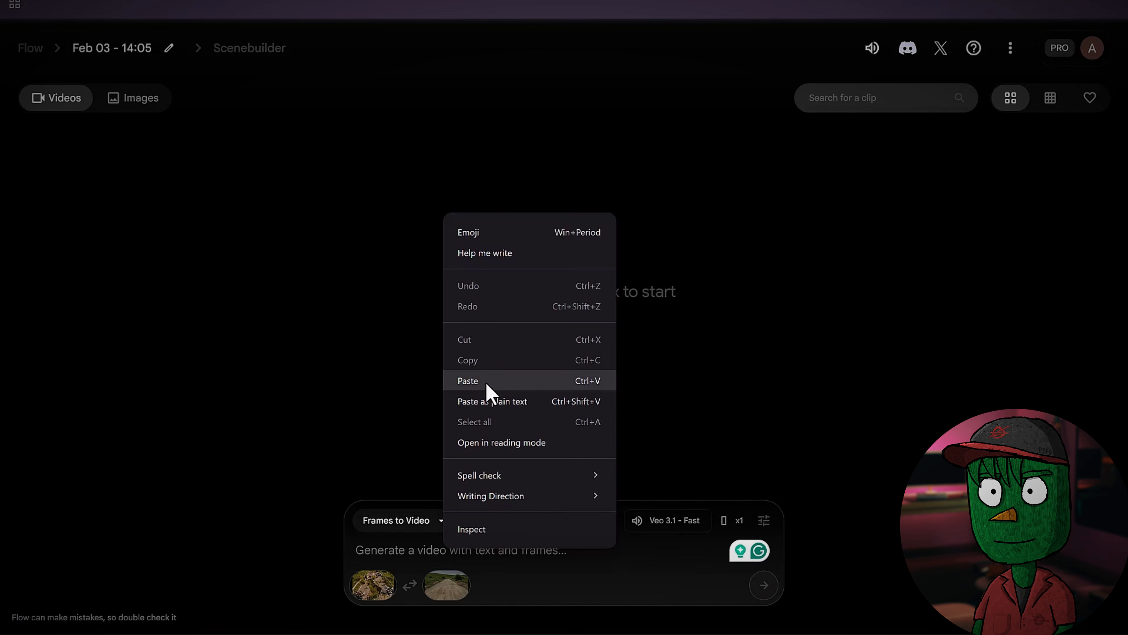
{"action": "left_click", "coordinate": [484, 381]}
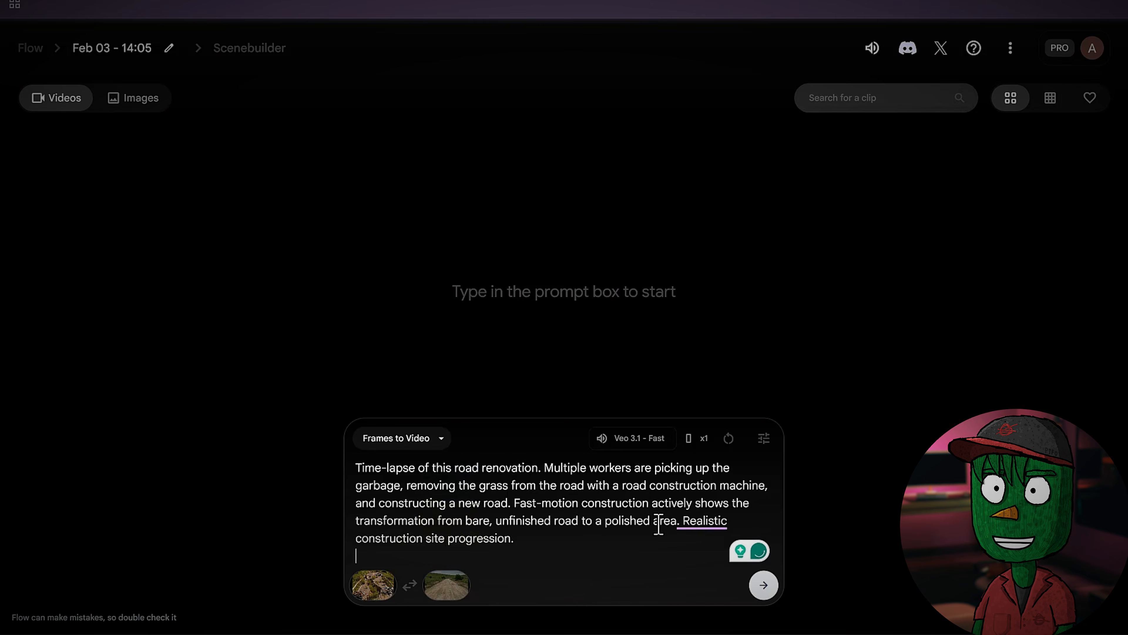
- Check the generation settings, keeping Portrait (9:16), one output per prompt and Veo 3.1 - Fast, and generate the first road-renovation video
{"action": "left_click", "coordinate": [764, 438]}
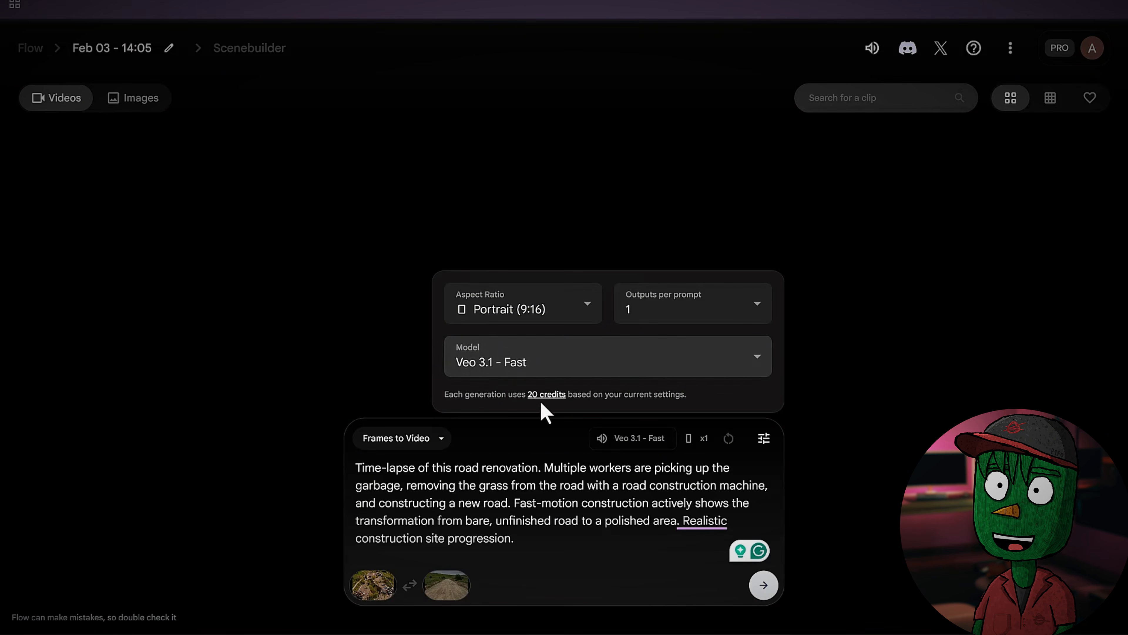
{"action": "left_click_drag", "start_coordinate": [526, 394], "coordinate": [573, 394]}
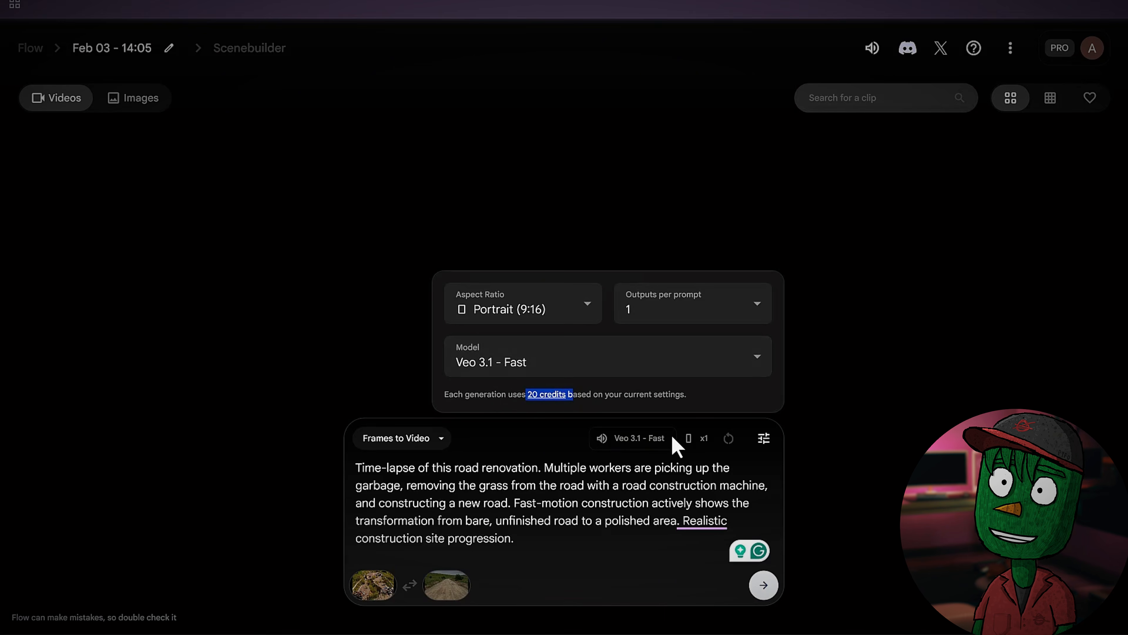
{"action": "left_click", "coordinate": [700, 313]}
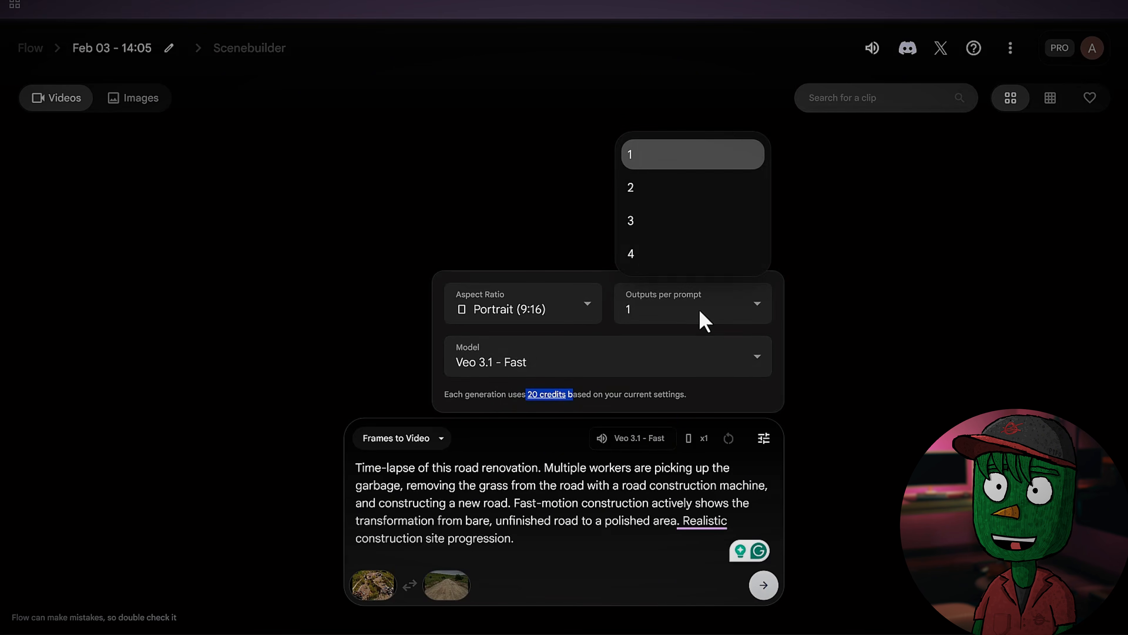
{"action": "left_click", "coordinate": [761, 318]}
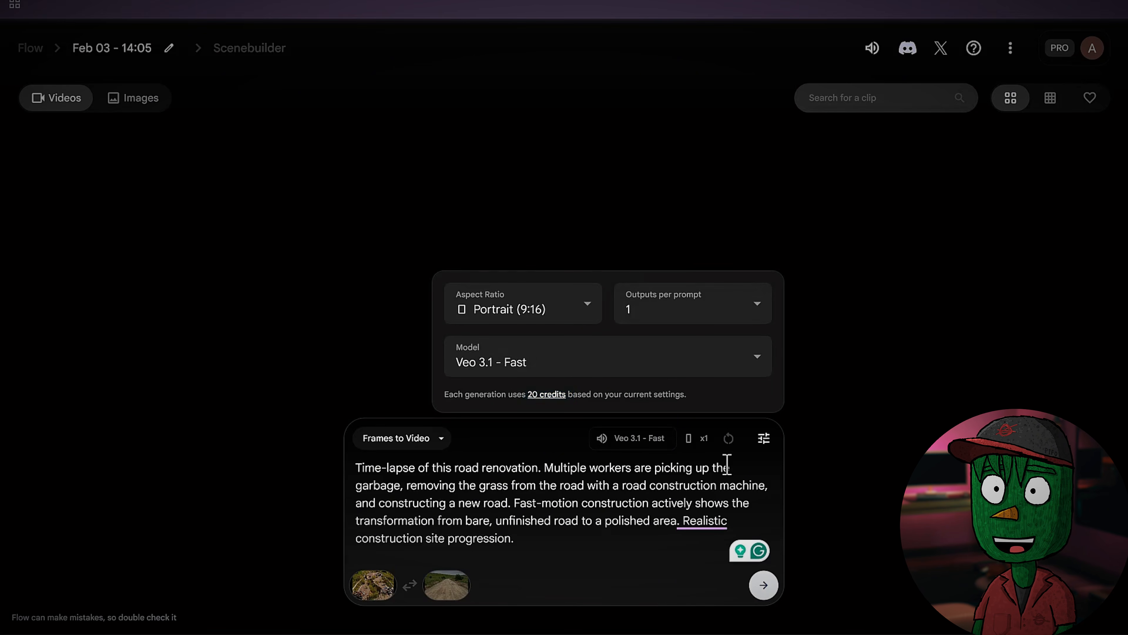
{"action": "left_click", "coordinate": [664, 571]}
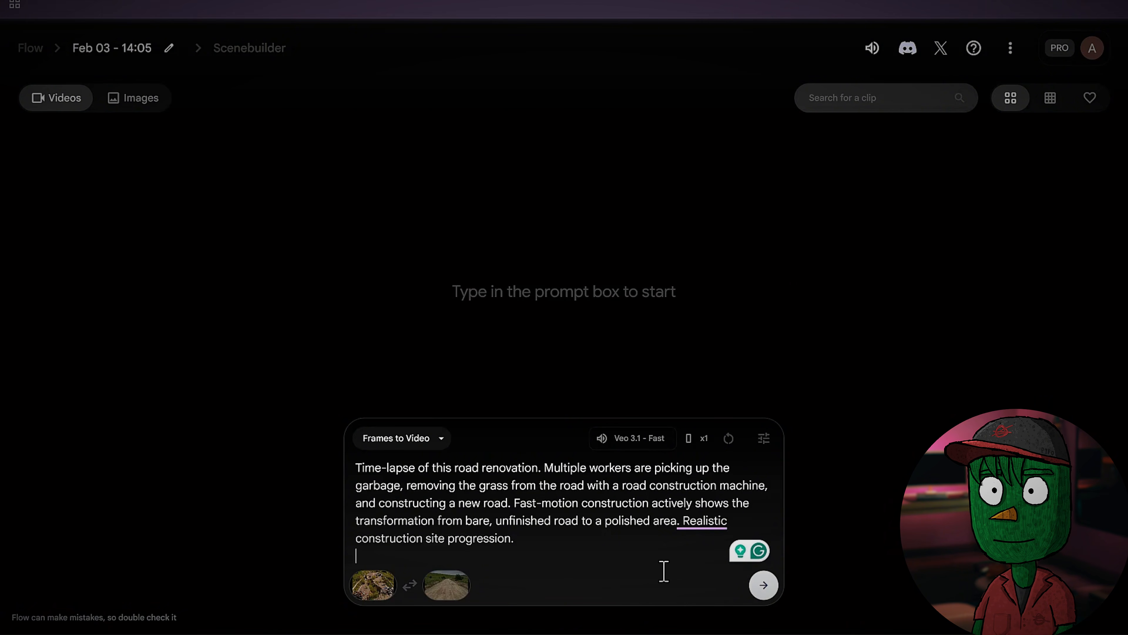
{"action": "left_click", "coordinate": [761, 588]}
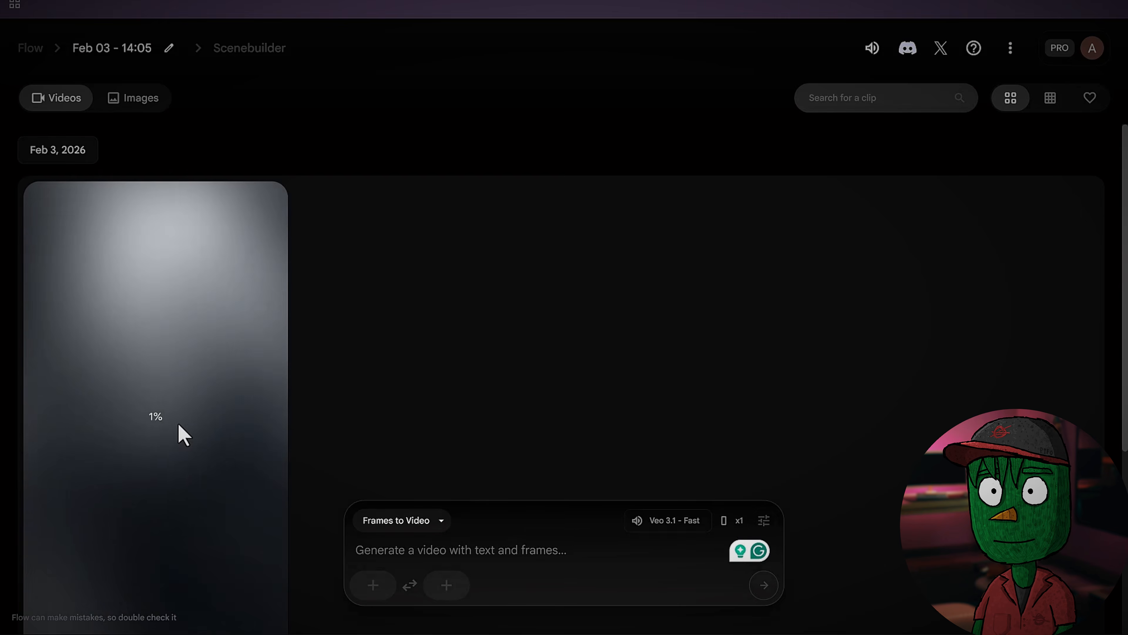
{"action": "scroll", "coordinate": [133, 334], "scroll_direction": "down", "scroll_amount": 3}
{"action": "scroll", "coordinate": [146, 356], "scroll_direction": "up", "scroll_amount": 3}
{"action": "scroll", "coordinate": [151, 373], "scroll_direction": "down", "scroll_amount": 1}
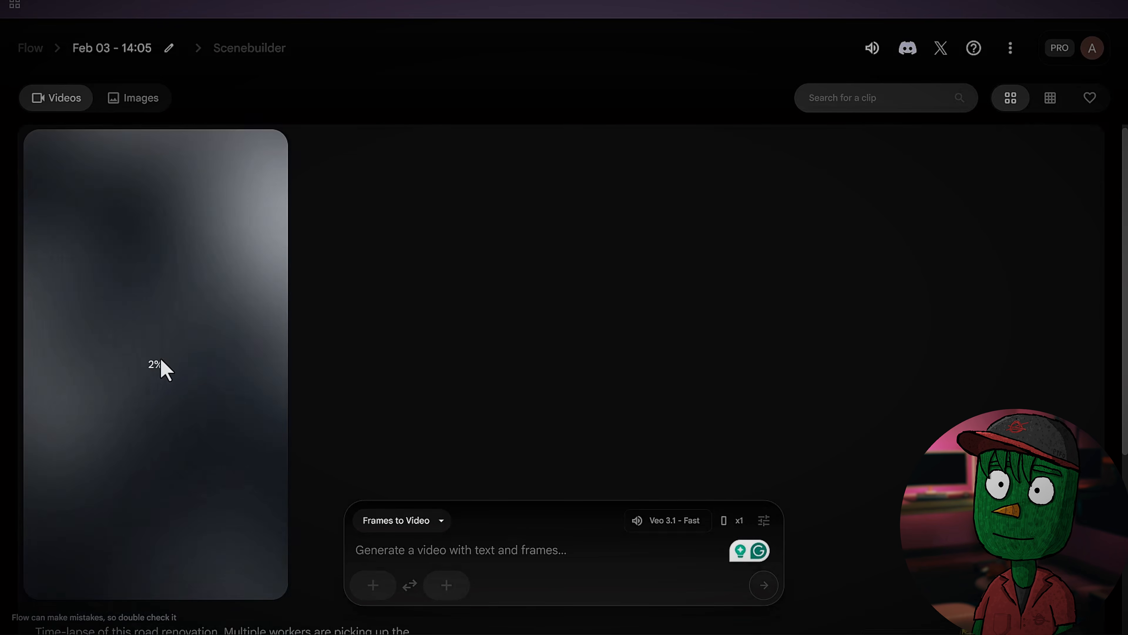
{"action": "scroll", "coordinate": [155, 338], "scroll_direction": "down", "scroll_amount": 2}
{"action": "scroll", "coordinate": [488, 289], "scroll_direction": "up", "scroll_amount": 3}
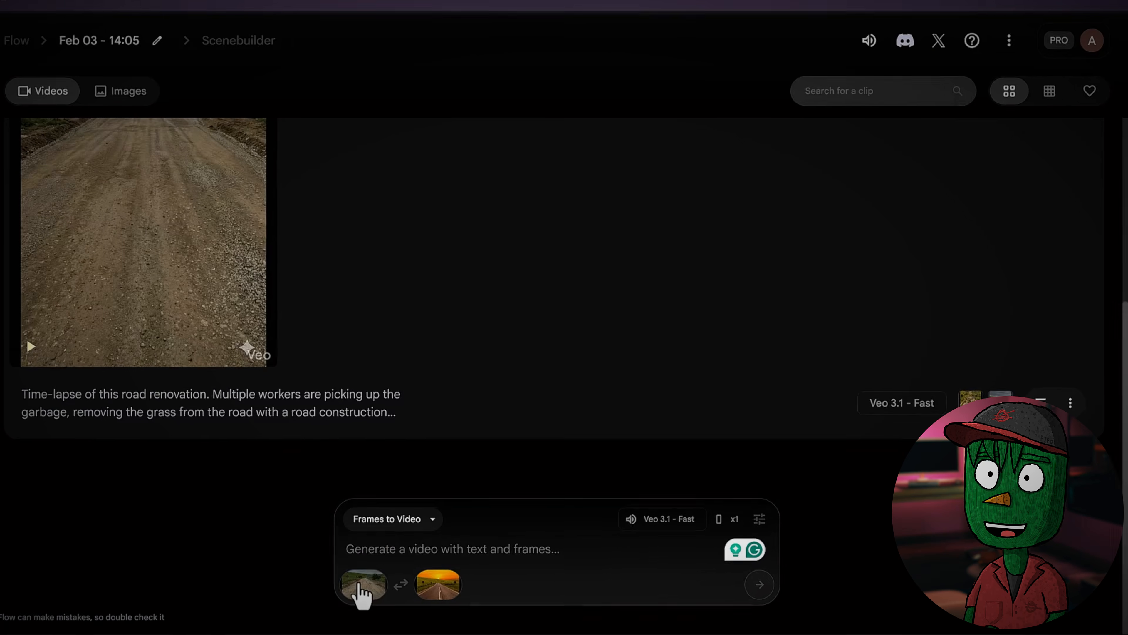
- Copy the PROMPT4 time-lapse text from the document, paste it as Flow's prompt for the dirt-road and sunset-road frames, and generate the video
{"action": "mouse_move", "coordinate": [361, 587]}
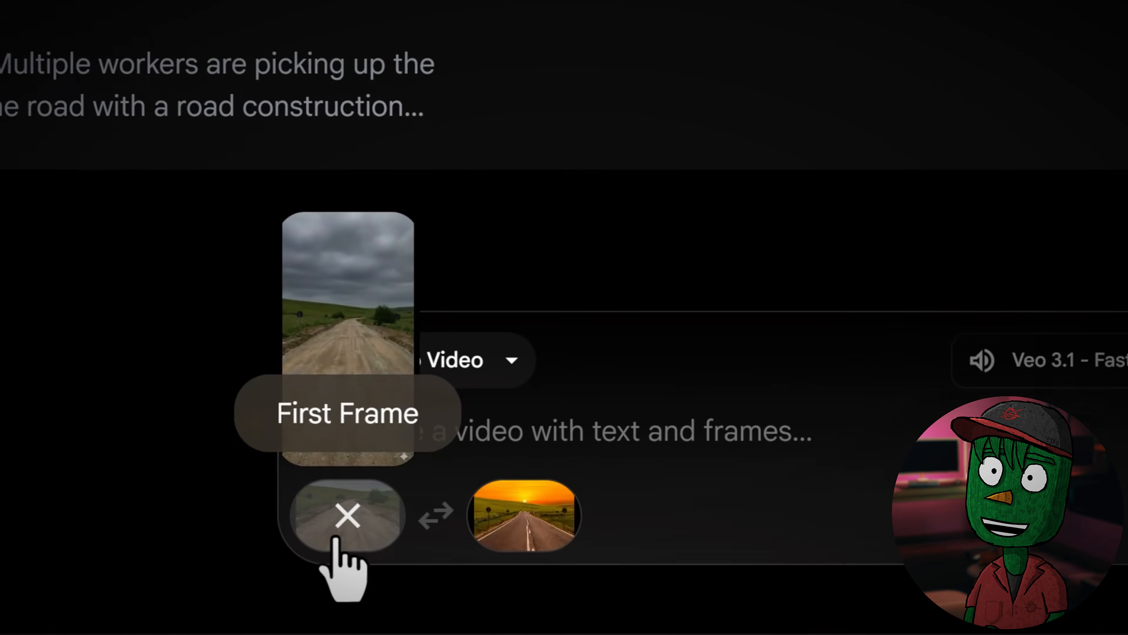
{"action": "mouse_move", "coordinate": [531, 508]}
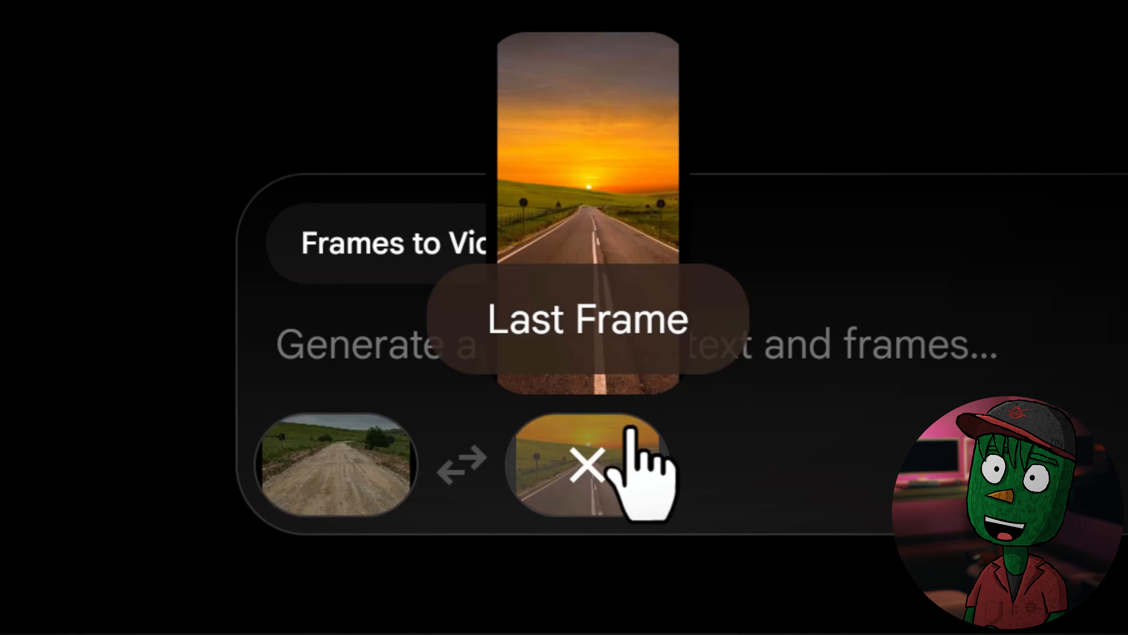
{"action": "left_click", "coordinate": [869, 345]}
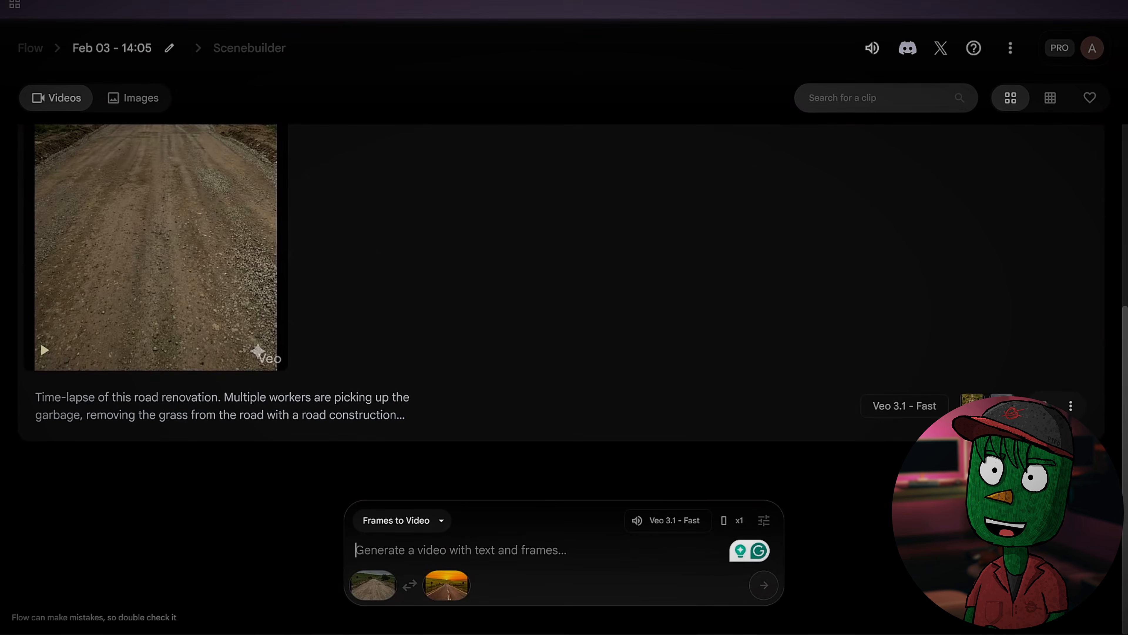
{"action": "key", "text": "alt+Tab"}
{"action": "left_click_drag", "start_coordinate": [311, 410], "coordinate": [850, 471]}
{"action": "key", "text": "ctrl+c"}
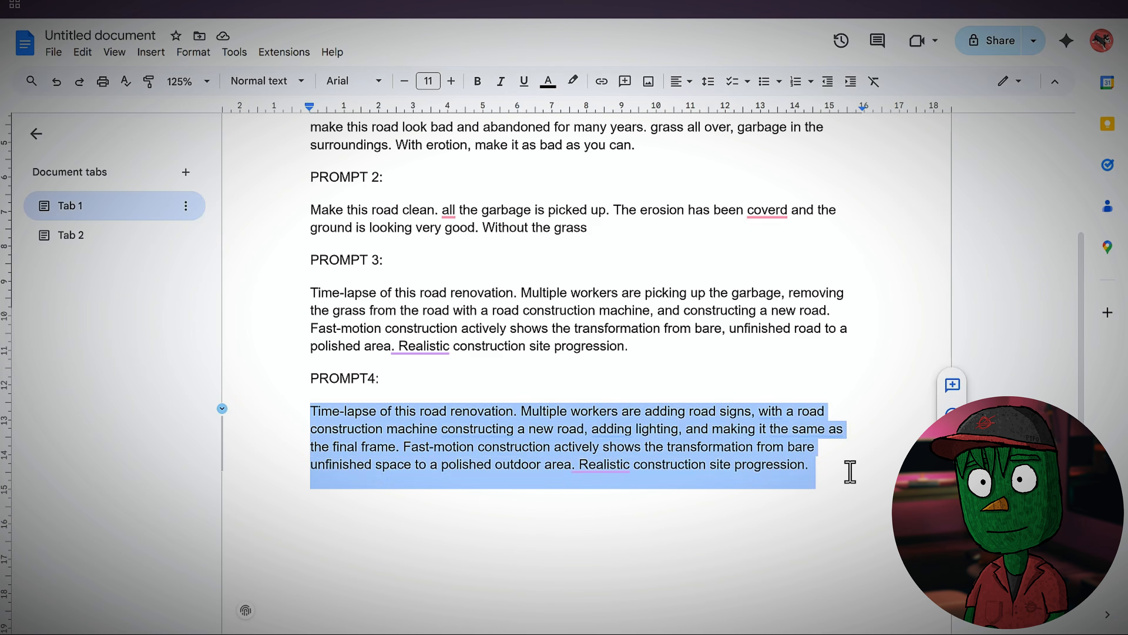
{"action": "right_click", "coordinate": [721, 447]}
{"action": "left_click", "coordinate": [756, 96]}
{"action": "key", "text": "alt+Tab"}
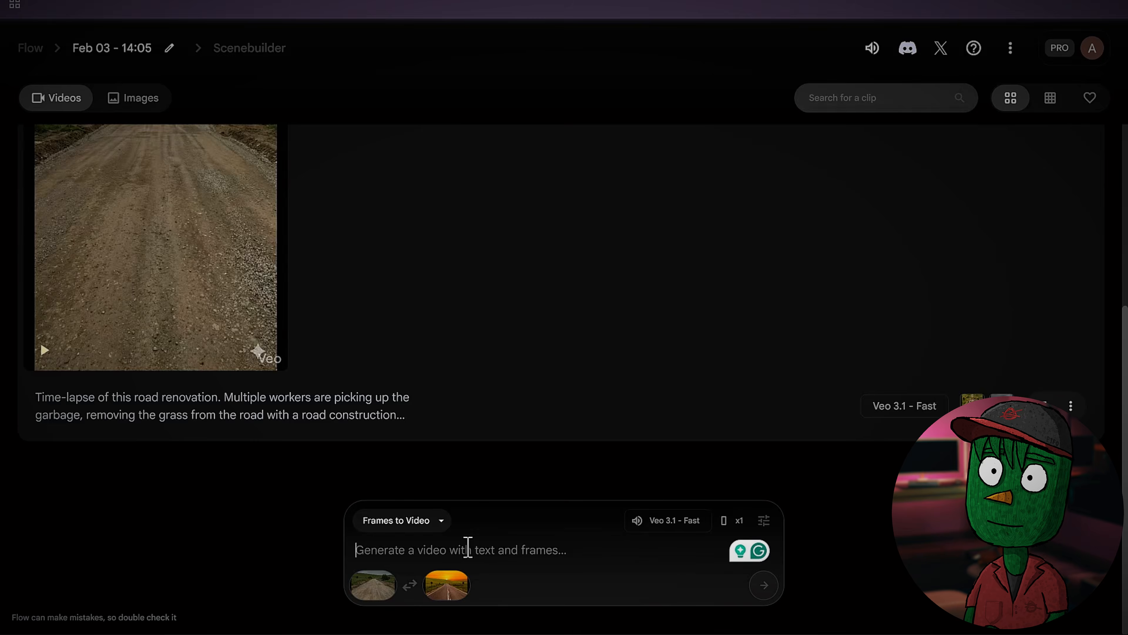
{"action": "key", "text": "ctrl+v"}
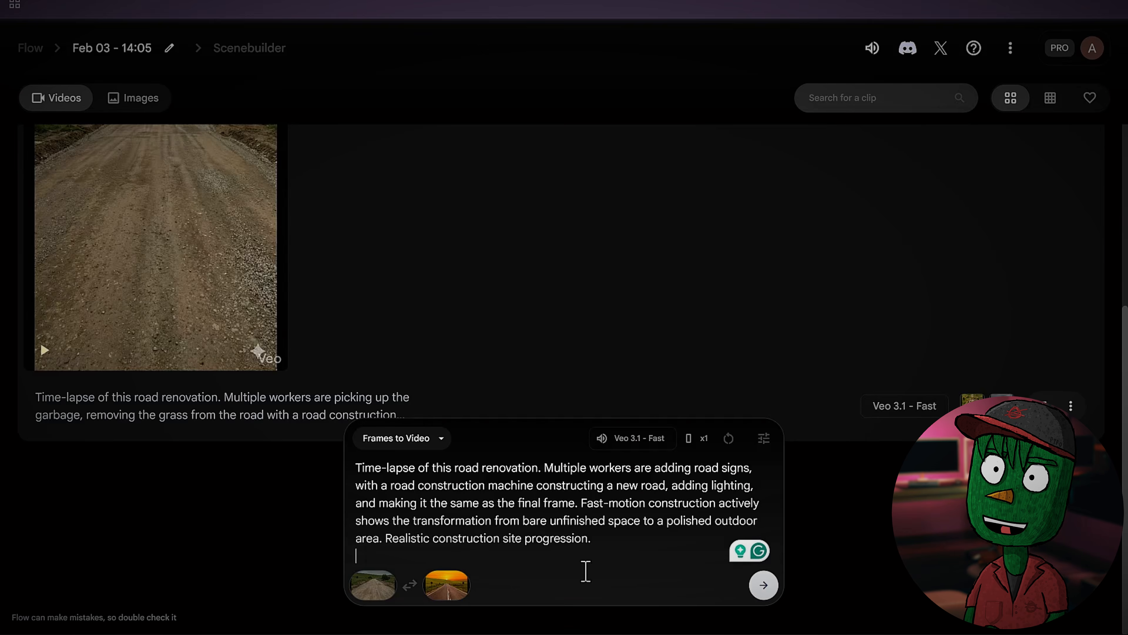
{"action": "left_click", "coordinate": [765, 586]}
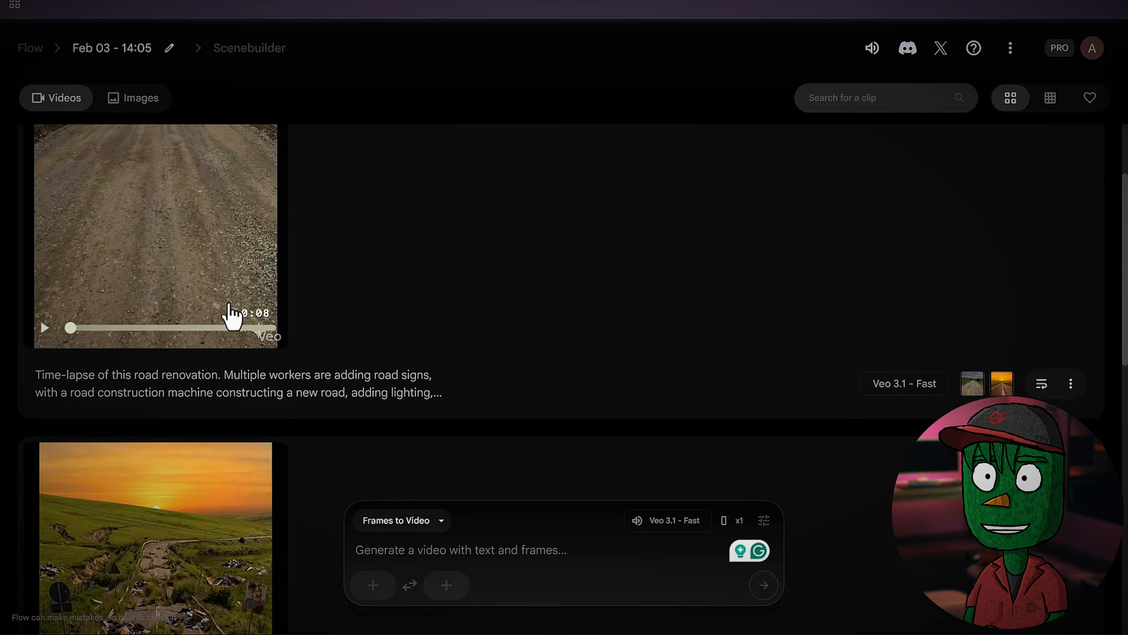
- Download the video that starts with the abandoned, garbage-covered road as Upscaled (1080p)
{"action": "scroll", "coordinate": [160, 289], "scroll_direction": "down", "scroll_amount": 7}
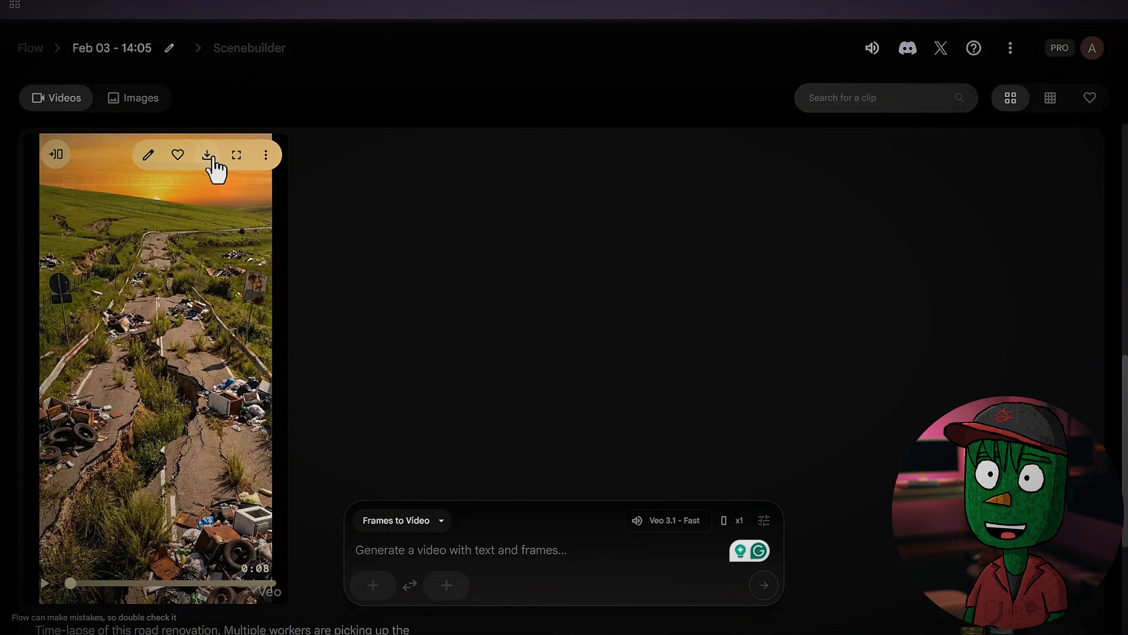
{"action": "left_click", "coordinate": [205, 153]}
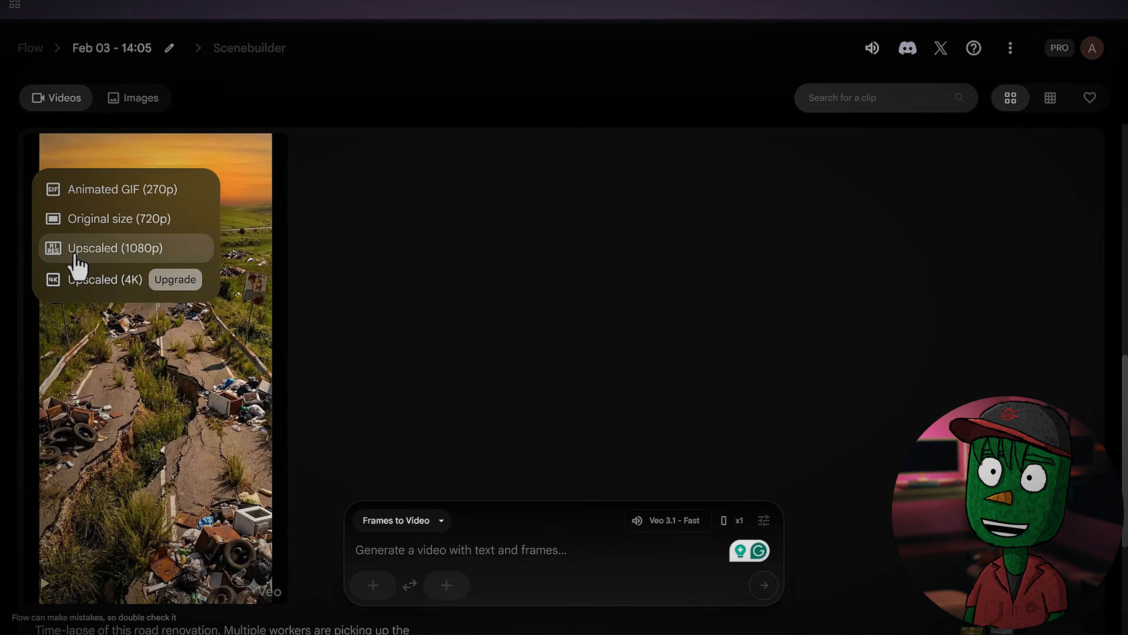
{"action": "left_click", "coordinate": [75, 254]}
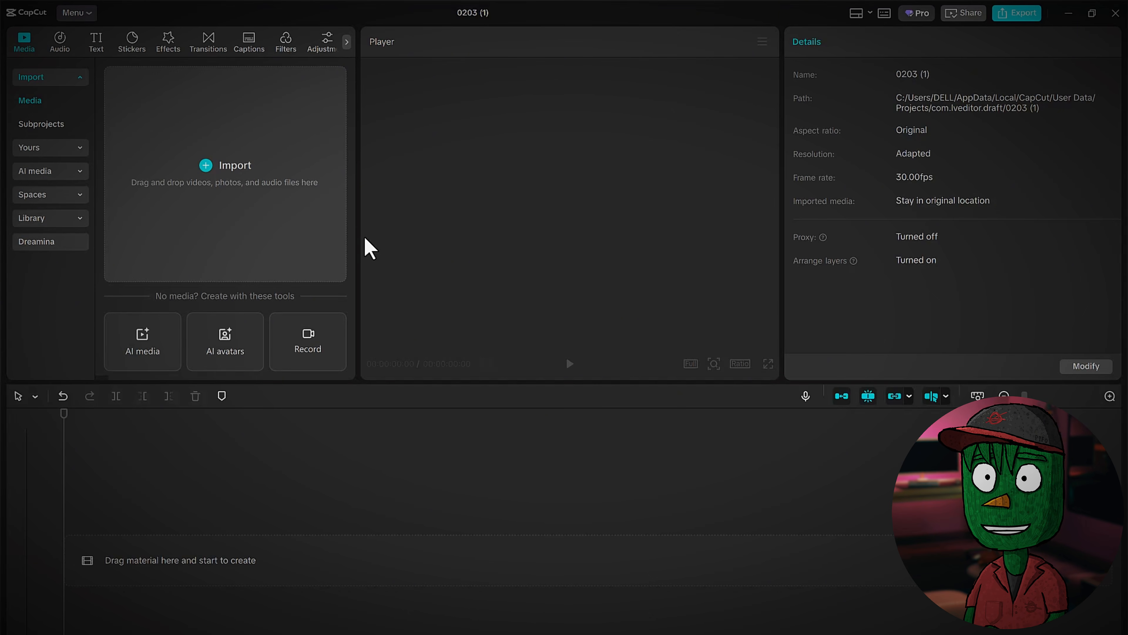
- Switch to CapCut, import the three road clips and place them on the timeline in the order Rain_is_falling, Highspeed_timelapse, Timelapse_of_this
{"action": "left_click", "coordinate": [238, 145]}
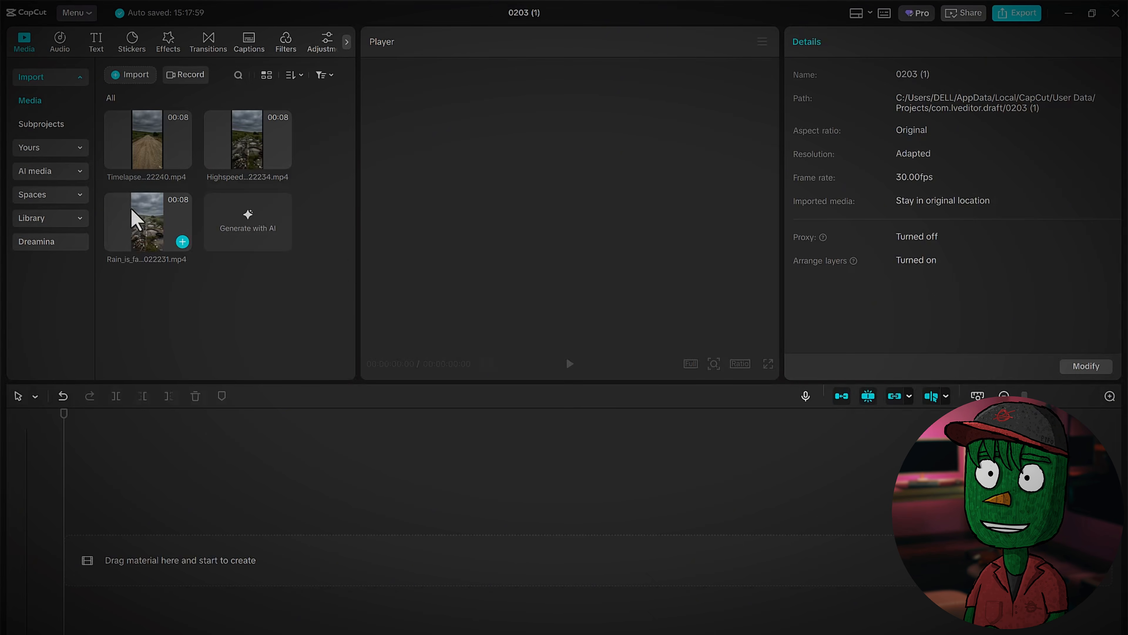
{"action": "mouse_move", "coordinate": [134, 222]}
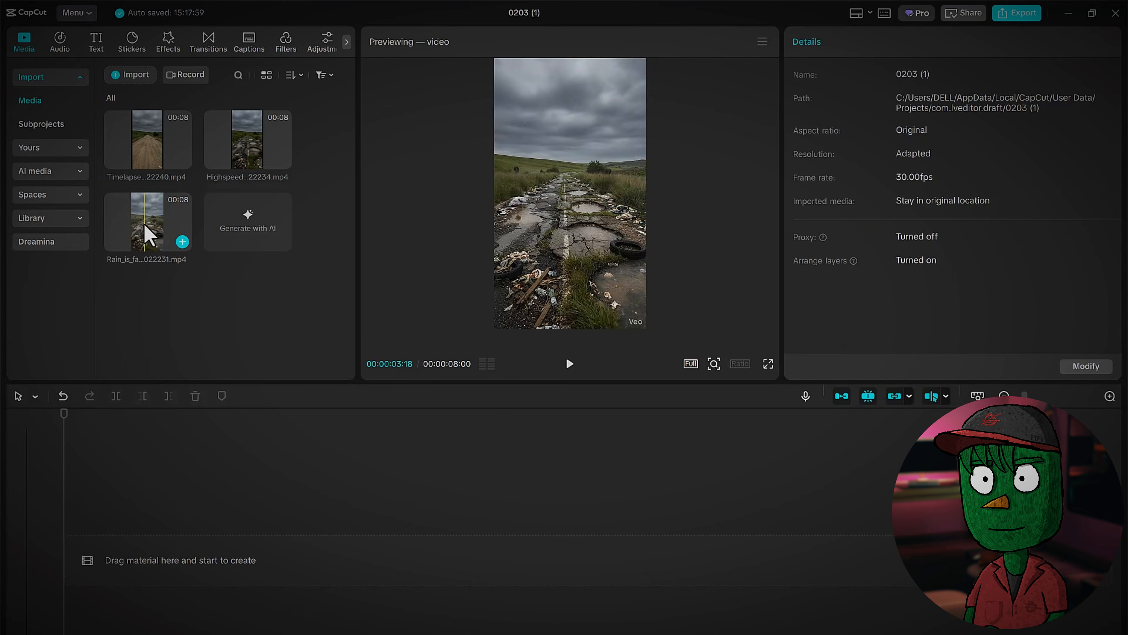
{"action": "left_click_drag", "start_coordinate": [173, 235], "coordinate": [118, 578]}
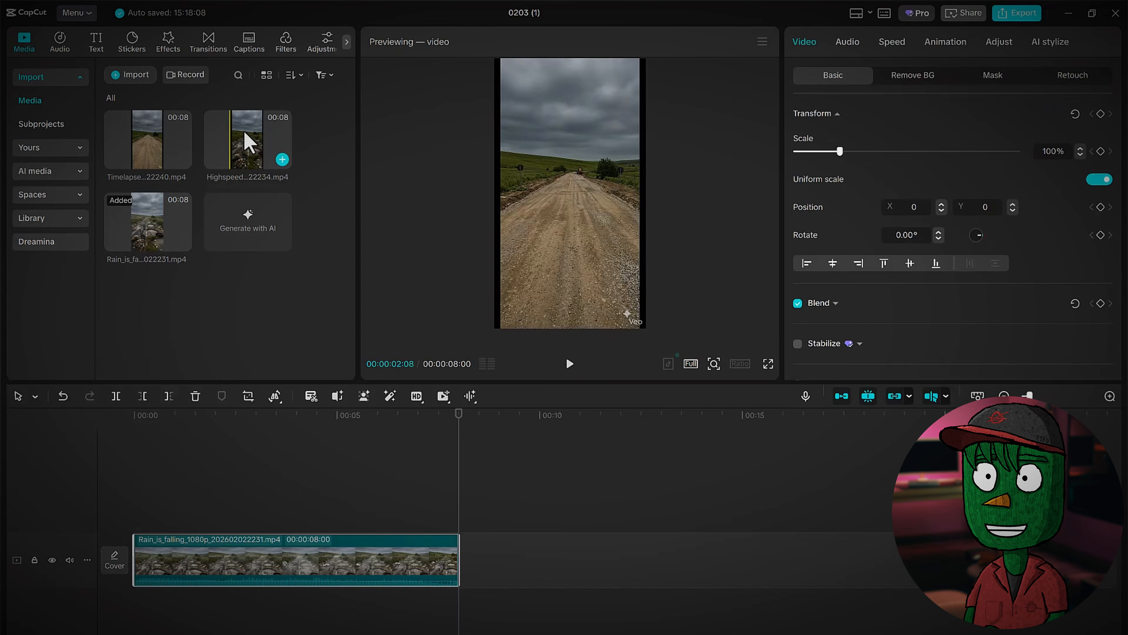
{"action": "left_click_drag", "start_coordinate": [244, 138], "coordinate": [506, 577]}
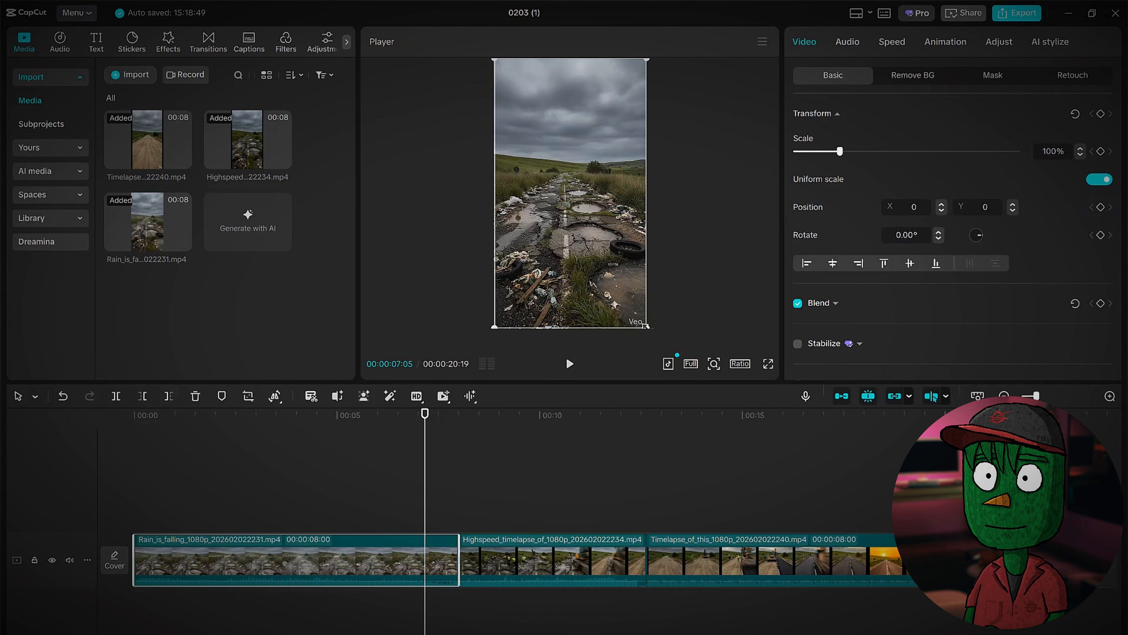
- Enlarge the timeline clips to fill the portrait frame, about 109% for the first two and 108% for the third, and return to the start
{"action": "left_click_drag", "start_coordinate": [646, 326], "coordinate": [652, 357]}
{"action": "left_click", "coordinate": [549, 423]}
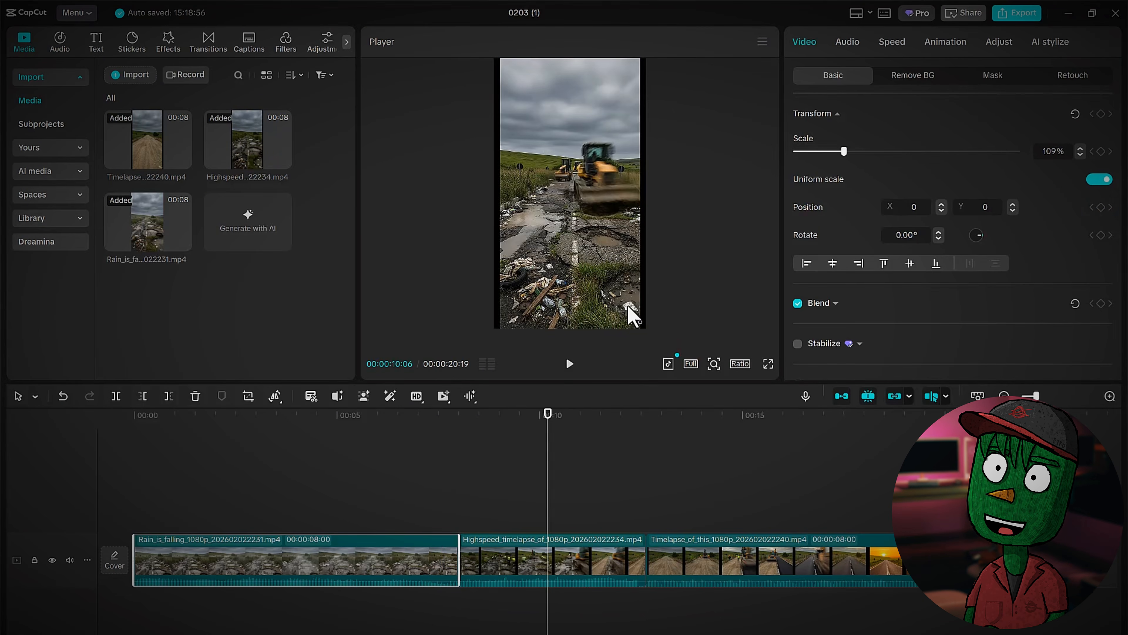
{"action": "left_click", "coordinate": [630, 315]}
{"action": "left_click", "coordinate": [723, 433]}
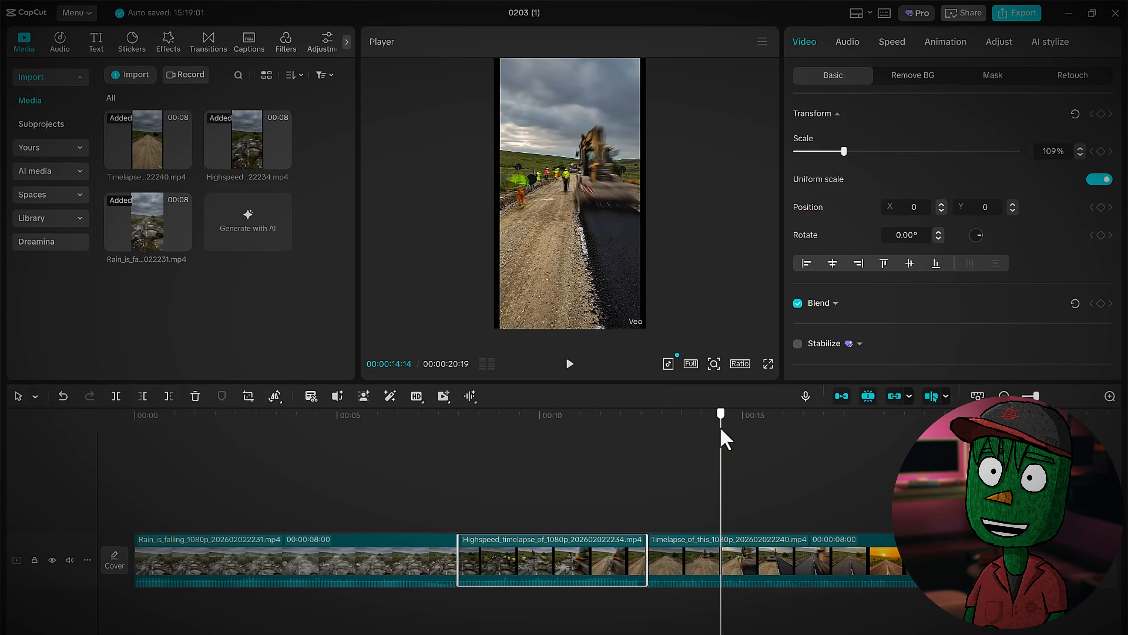
{"action": "left_click", "coordinate": [643, 323]}
{"action": "left_click_drag", "start_coordinate": [647, 324], "coordinate": [652, 329]}
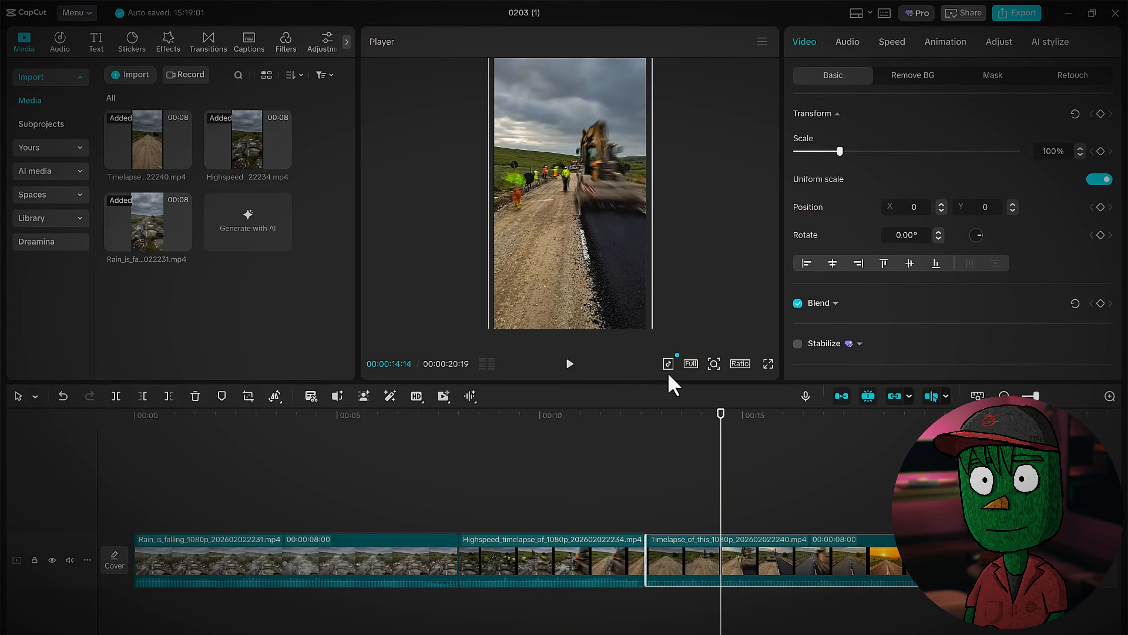
{"action": "key", "text": "Home"}
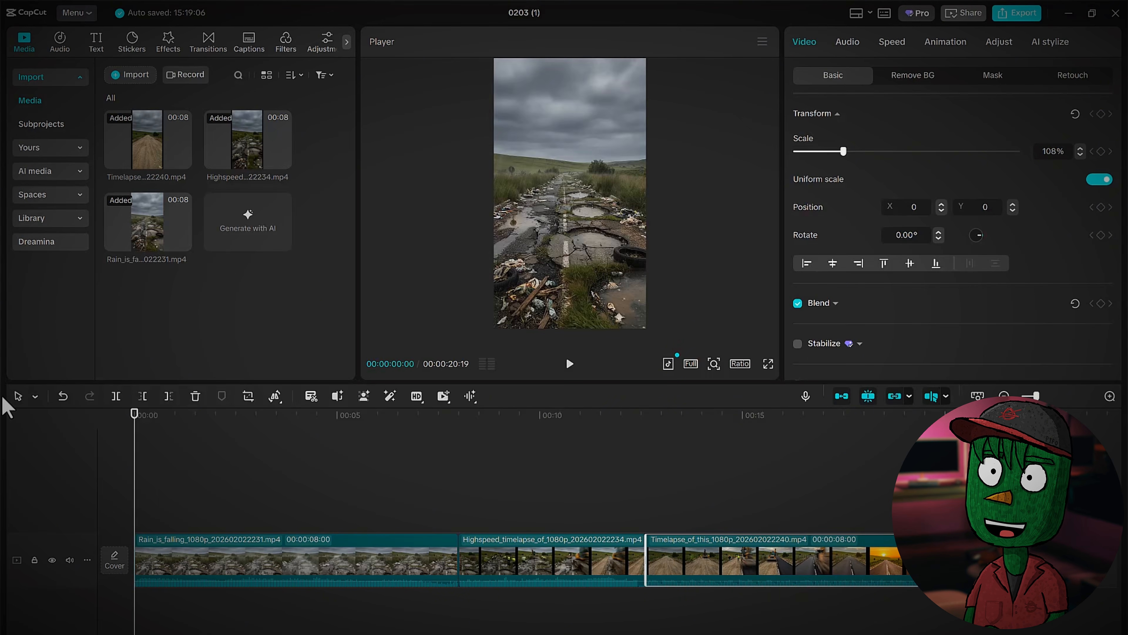